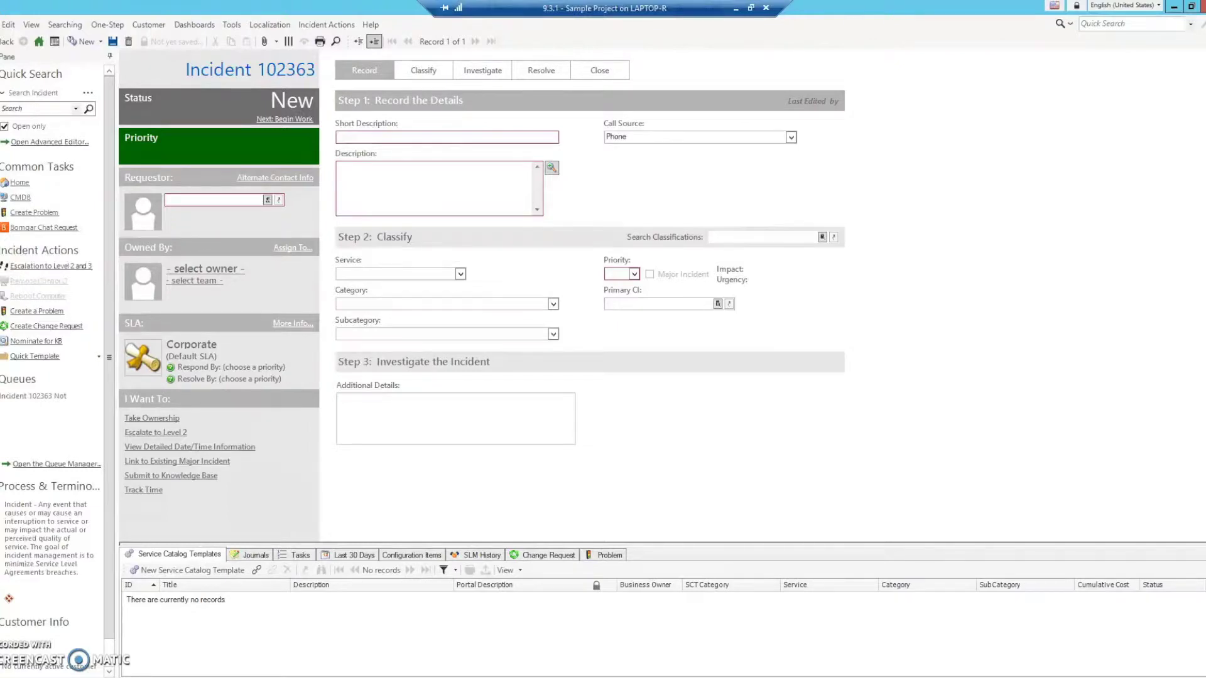
Bring Cherwell Administrator's Edit Incident Business Object editor to the front.
click(170, 677)
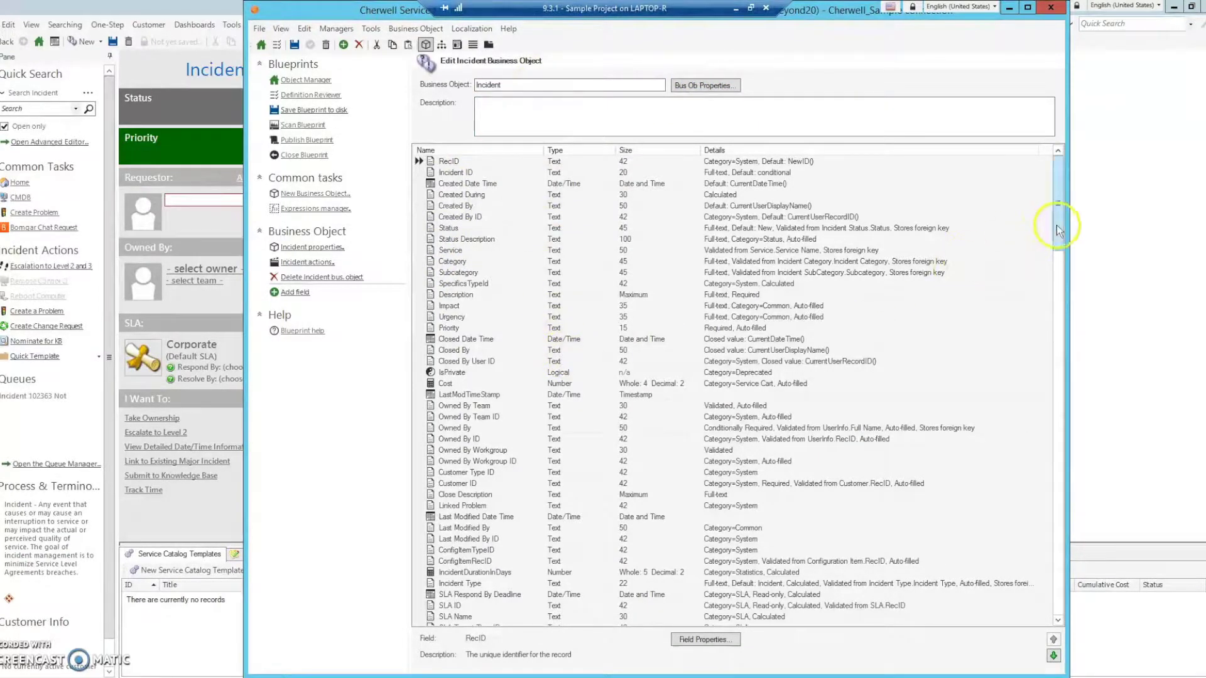
Add a Logical field named 'Specifics - Notes?' at the bottom of the Incident field list.
drag(1057, 229, 1059, 519)
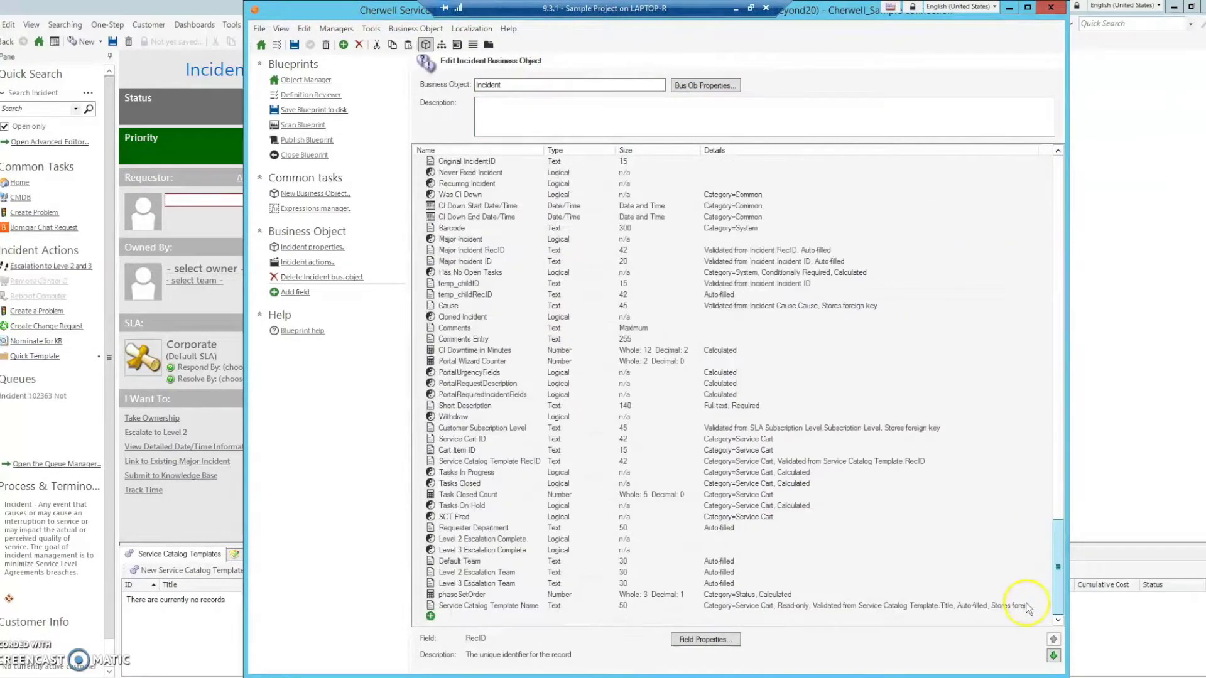
click(431, 618)
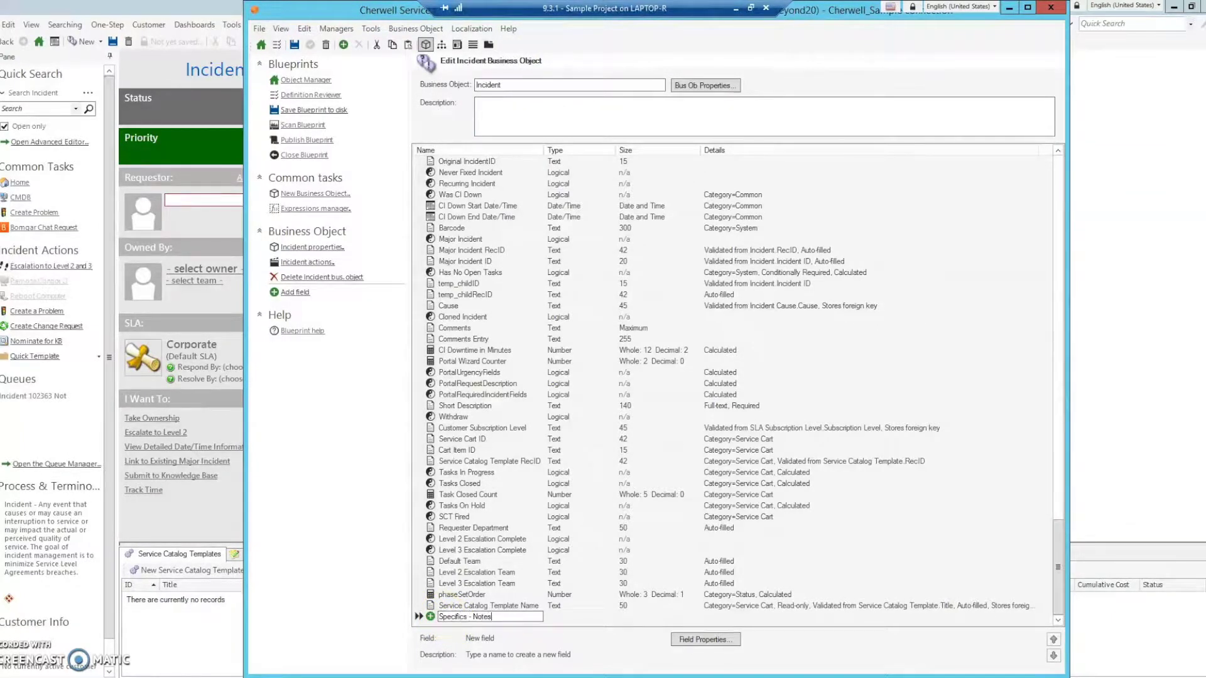
key(Return)
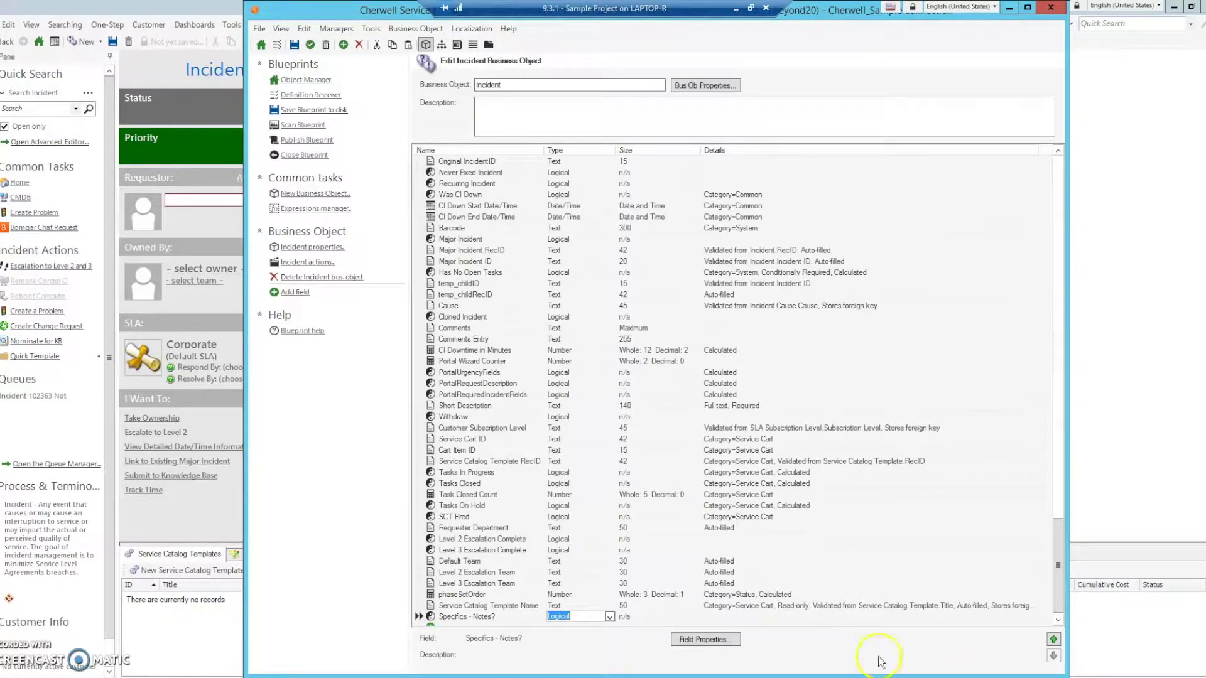
click(706, 640)
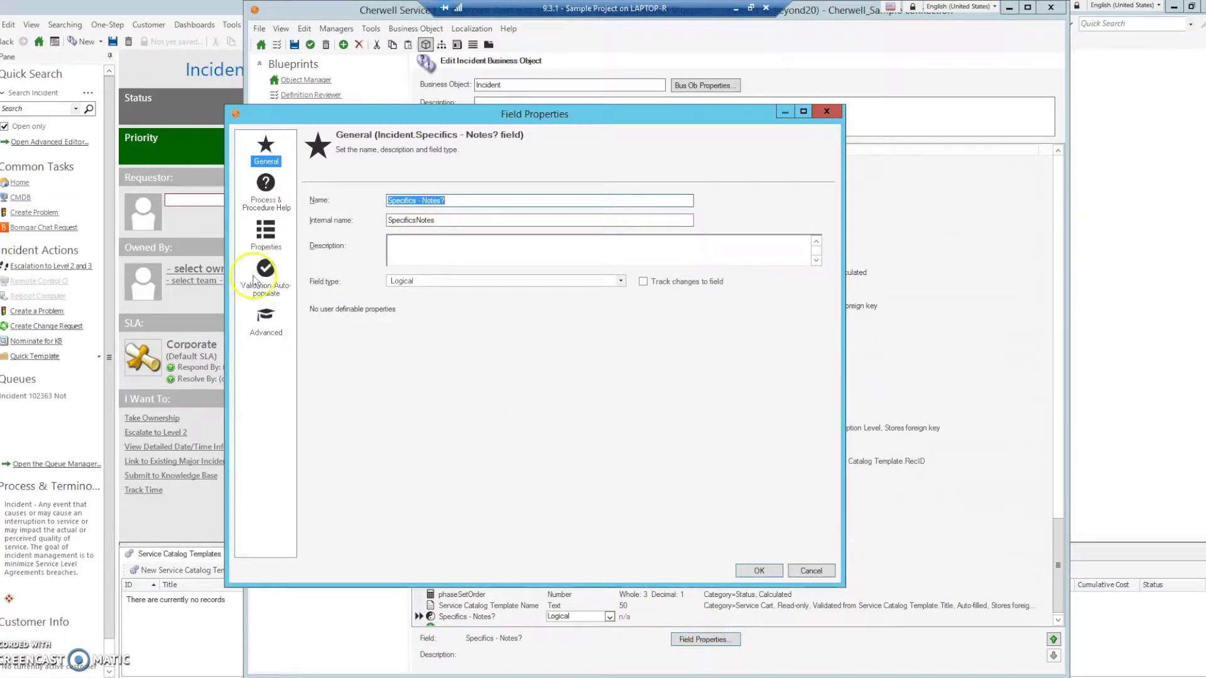
click(266, 279)
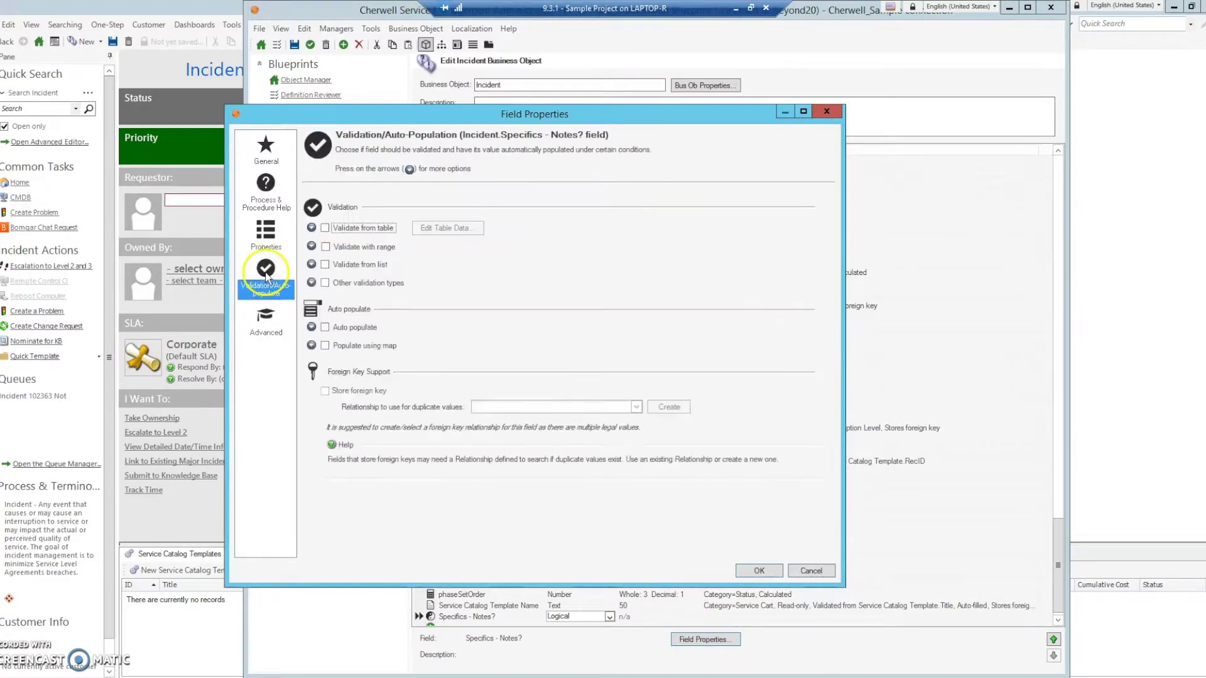
click(325, 327)
click(542, 349)
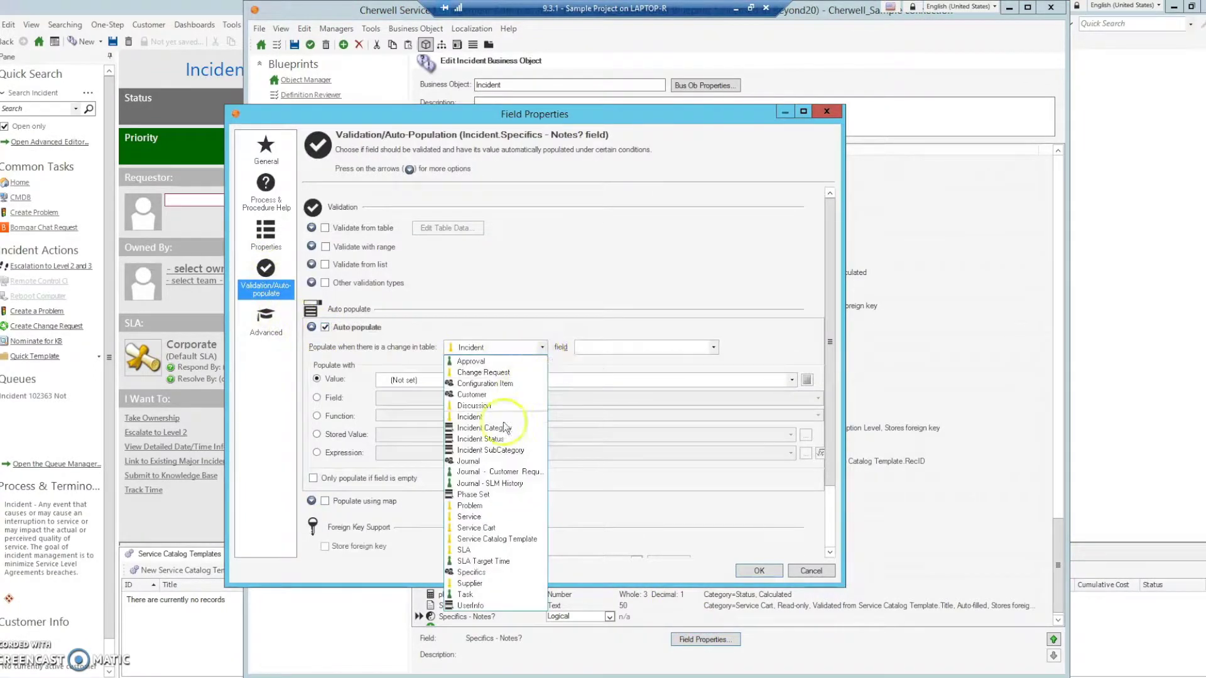
click(477, 572)
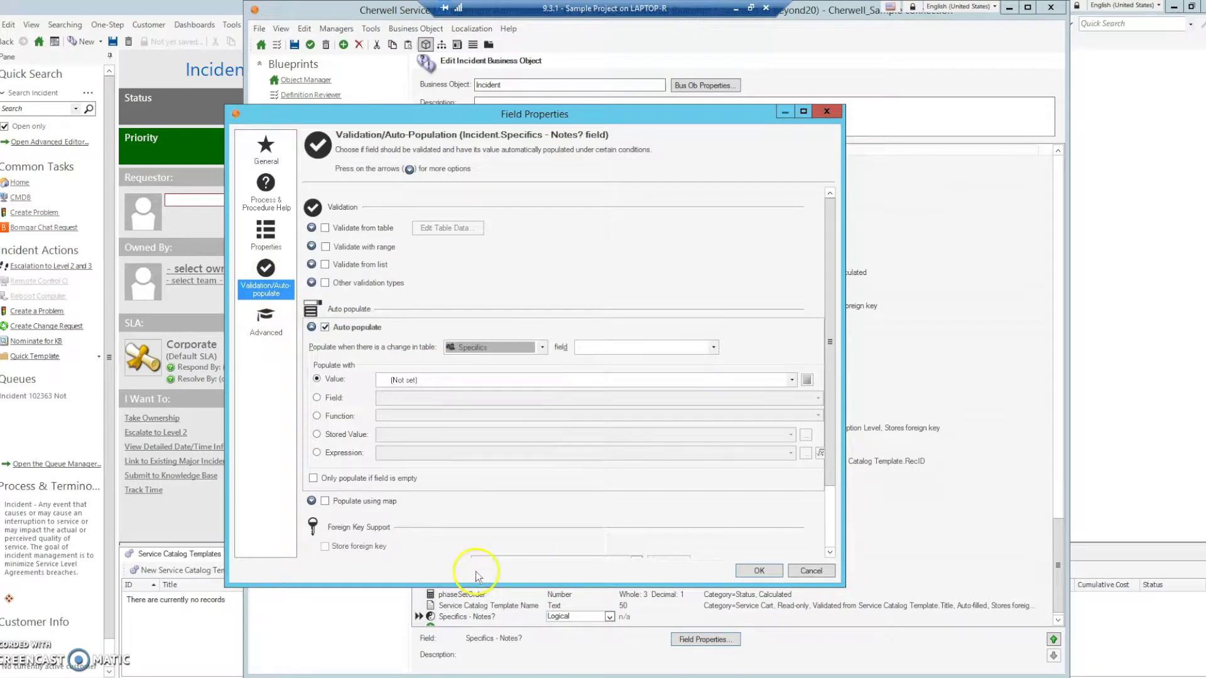
click(715, 348)
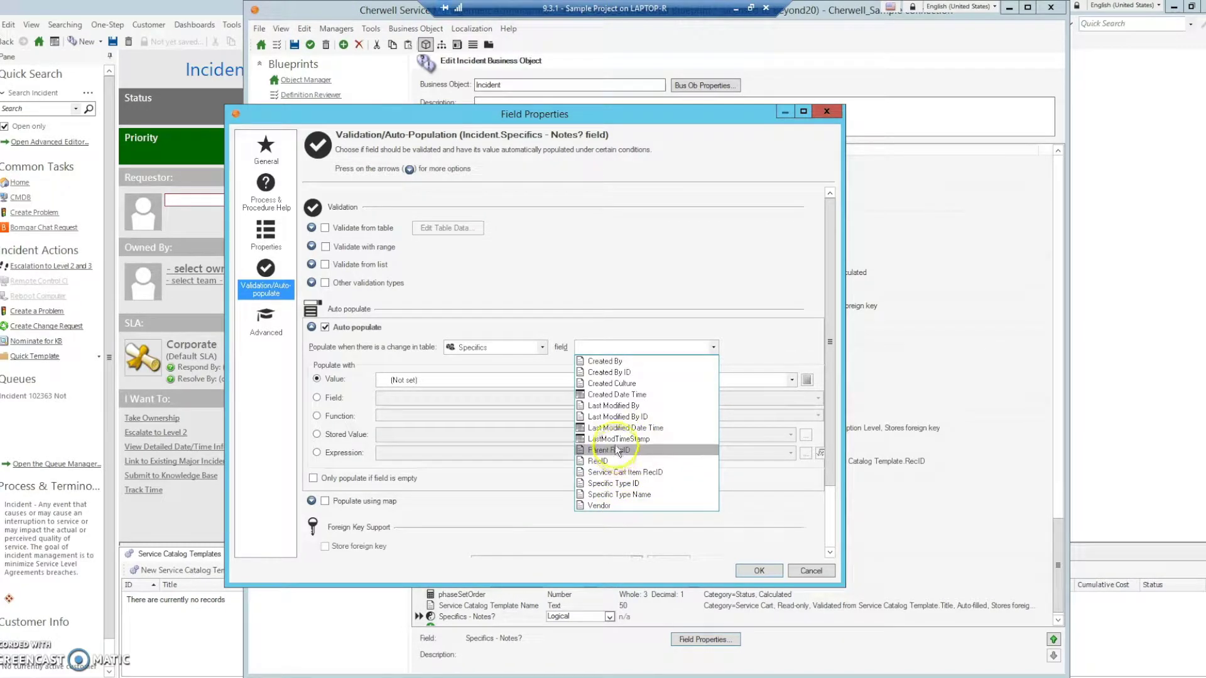
click(562, 369)
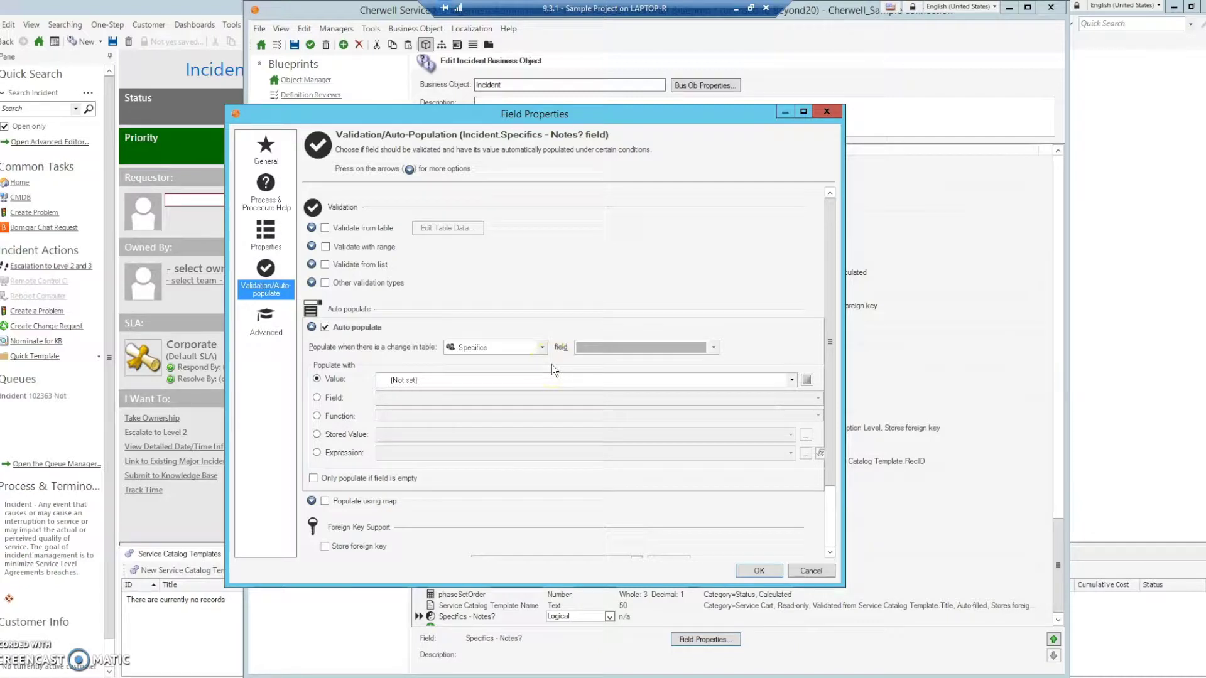
click(479, 349)
click(811, 573)
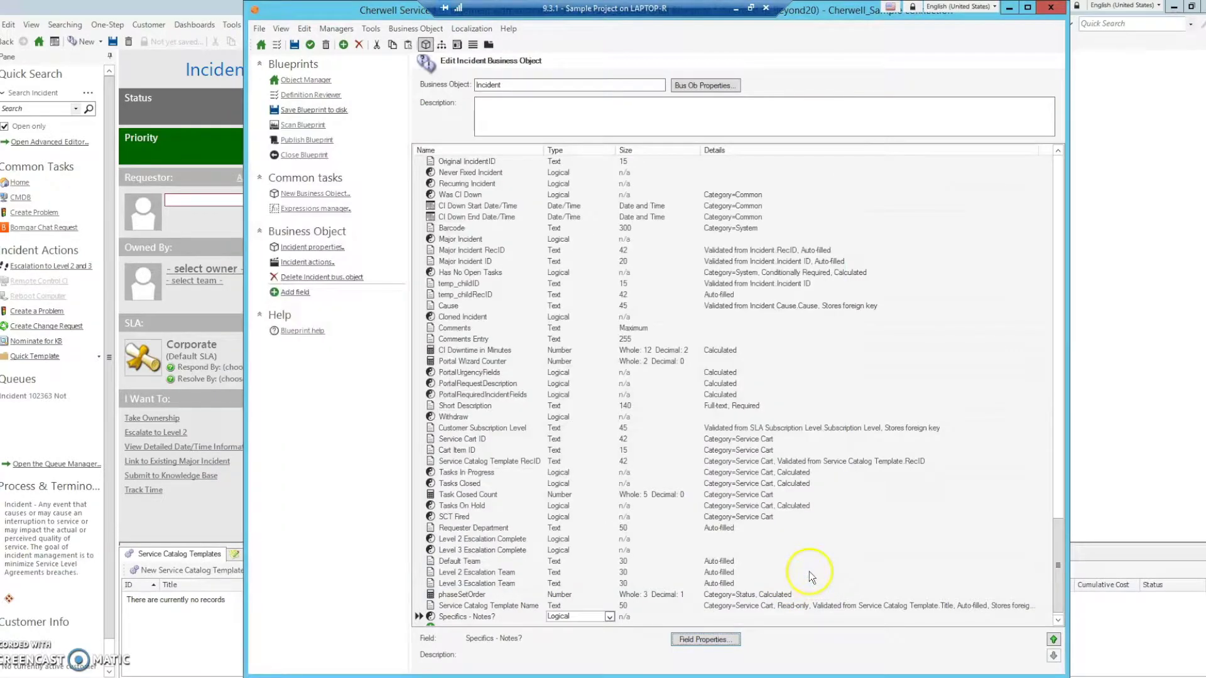
Apply the pending Incident field changes and switch to the Relationships view.
click(437, 83)
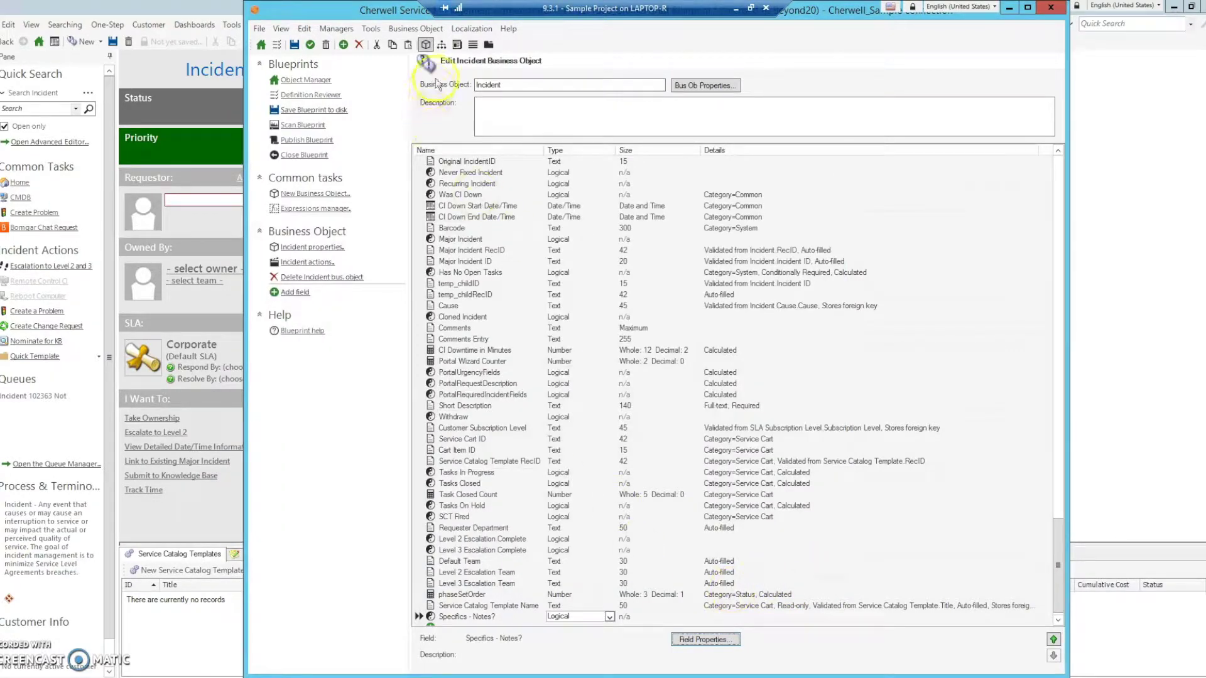
click(442, 47)
click(669, 347)
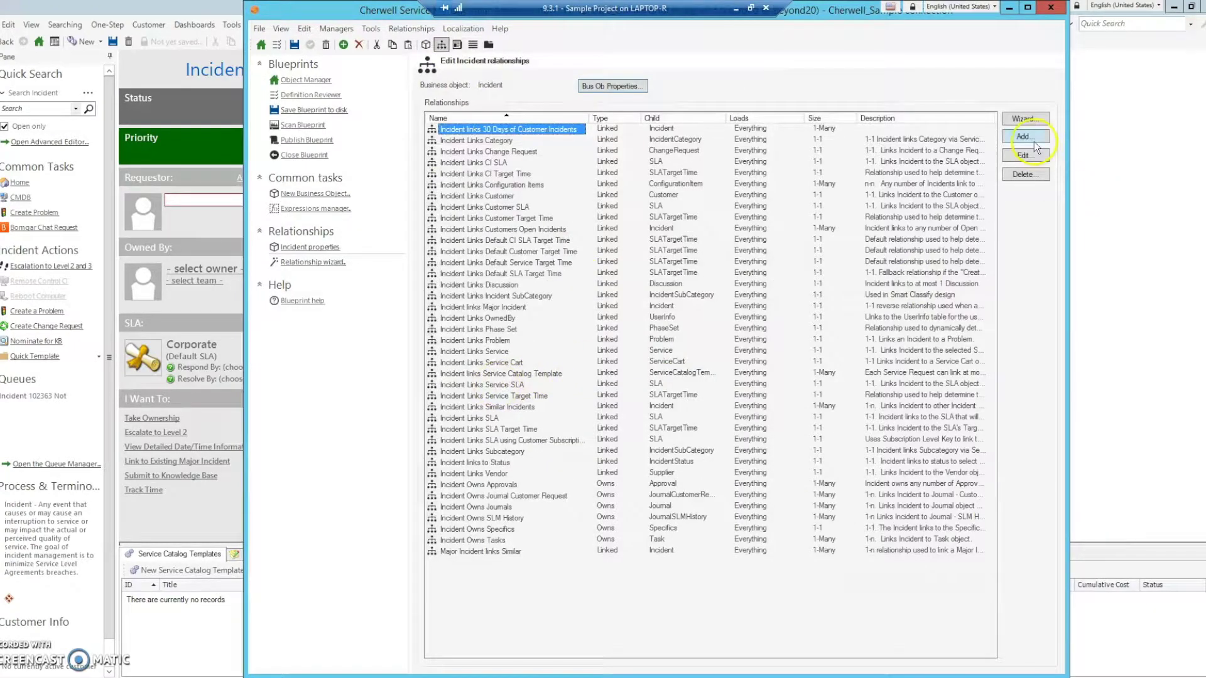
Start the relationship wizard and choose Specifics - Generic as the child object.
click(1025, 119)
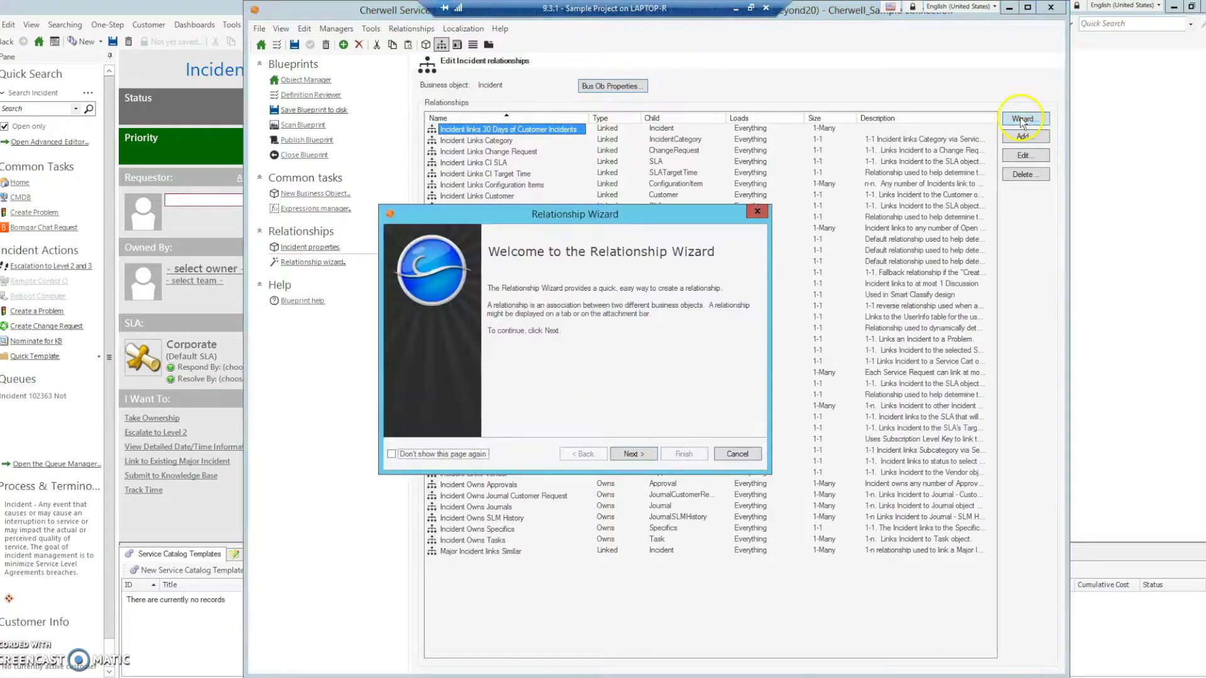
click(632, 455)
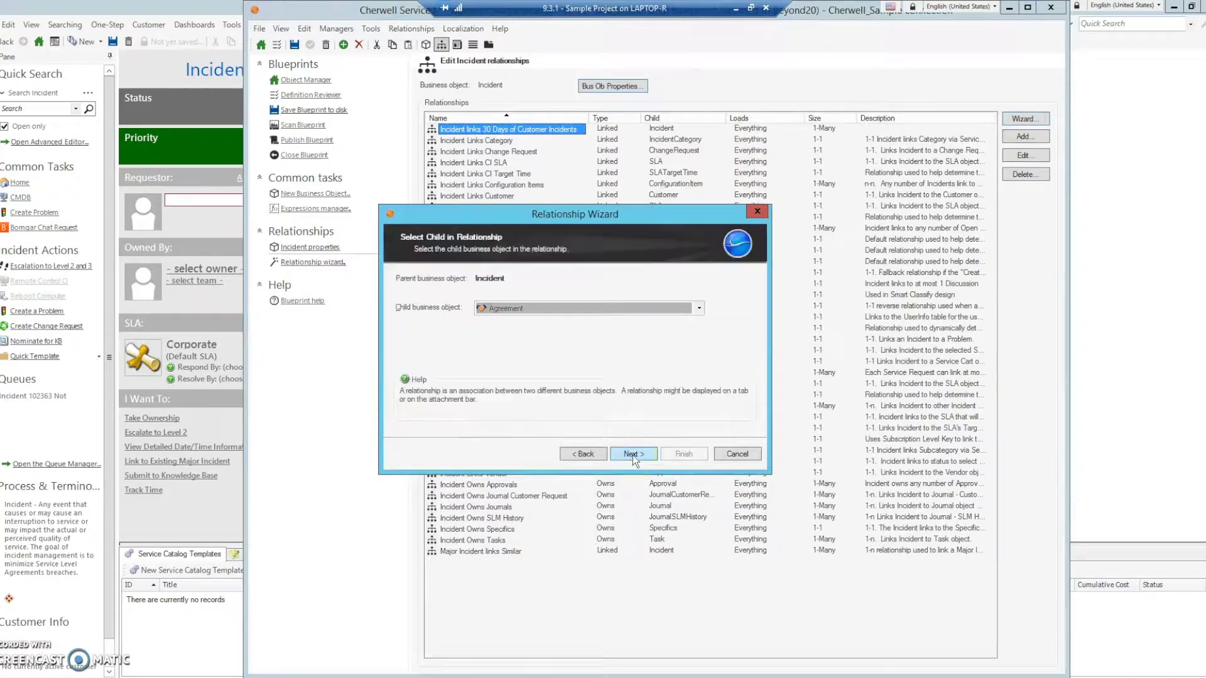
click(628, 308)
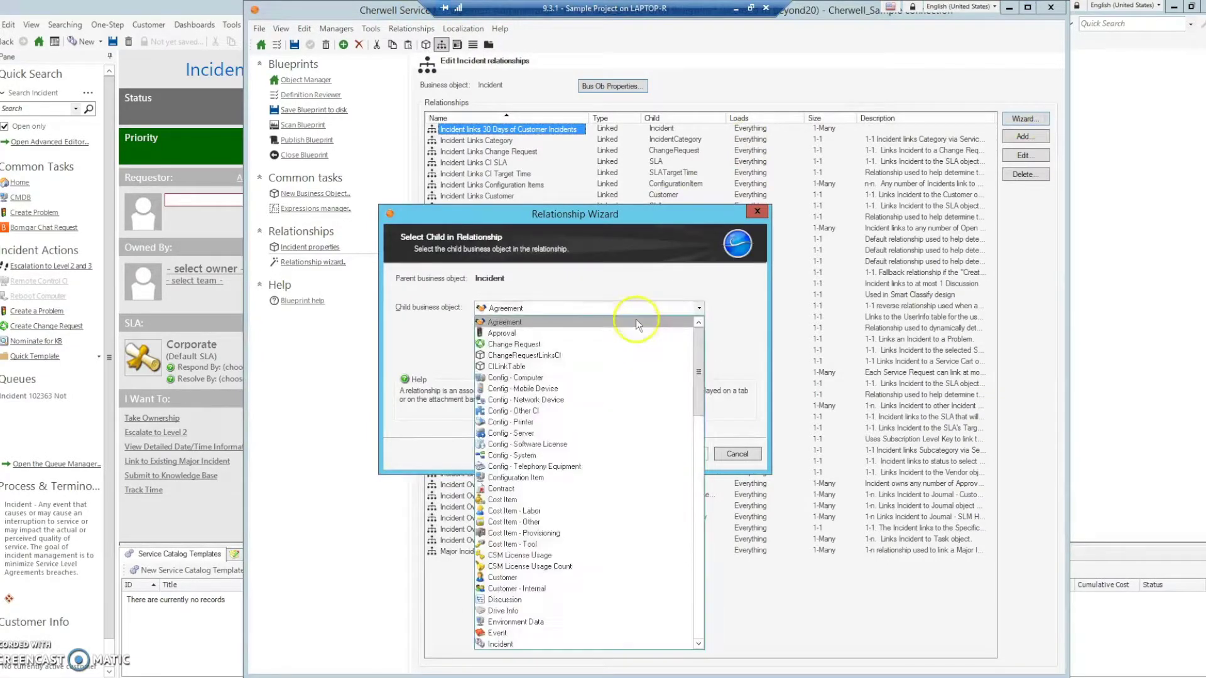
scroll(609, 480, down, 15)
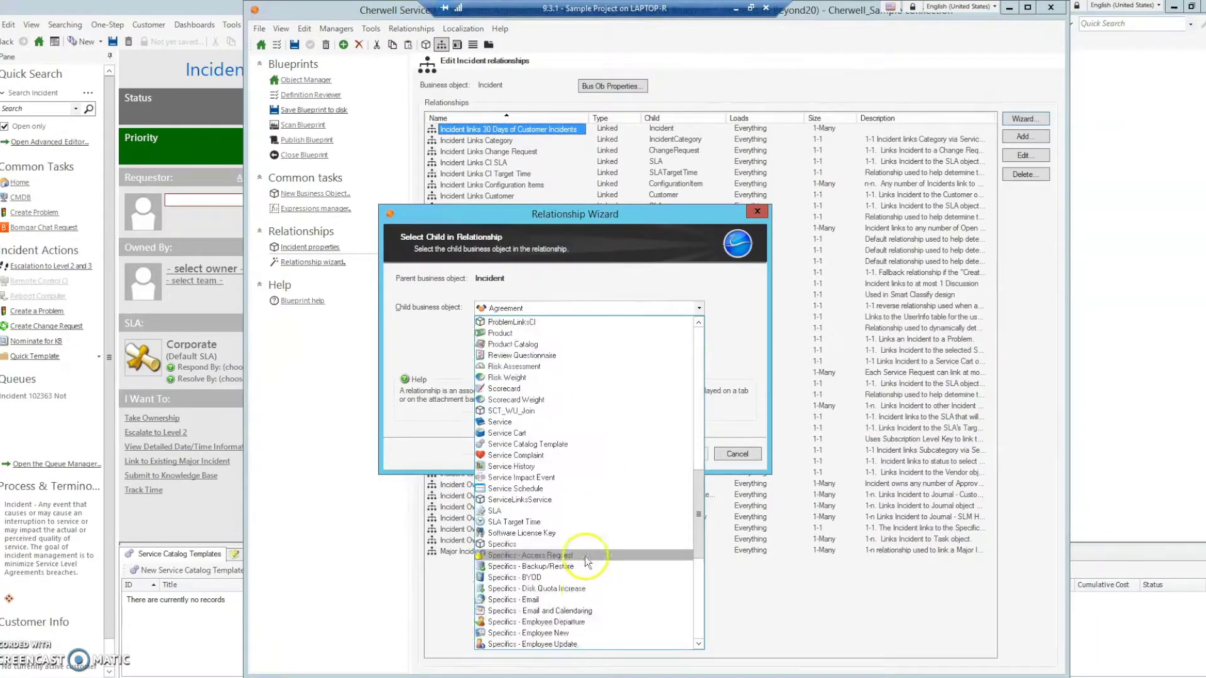
scroll(578, 564, down, 3)
click(540, 600)
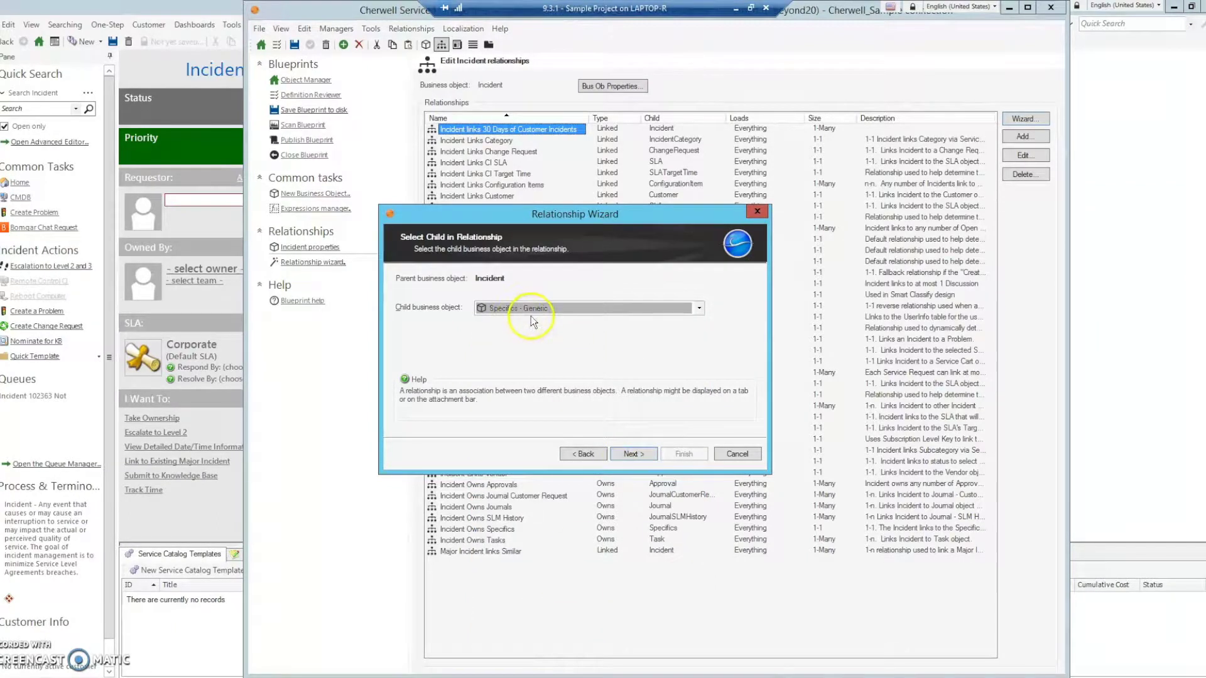
Accept one-to-many, no reverse relationship and Incident ID linking, creating 'Incident Owns Specifics - Generic'.
click(633, 458)
click(634, 458)
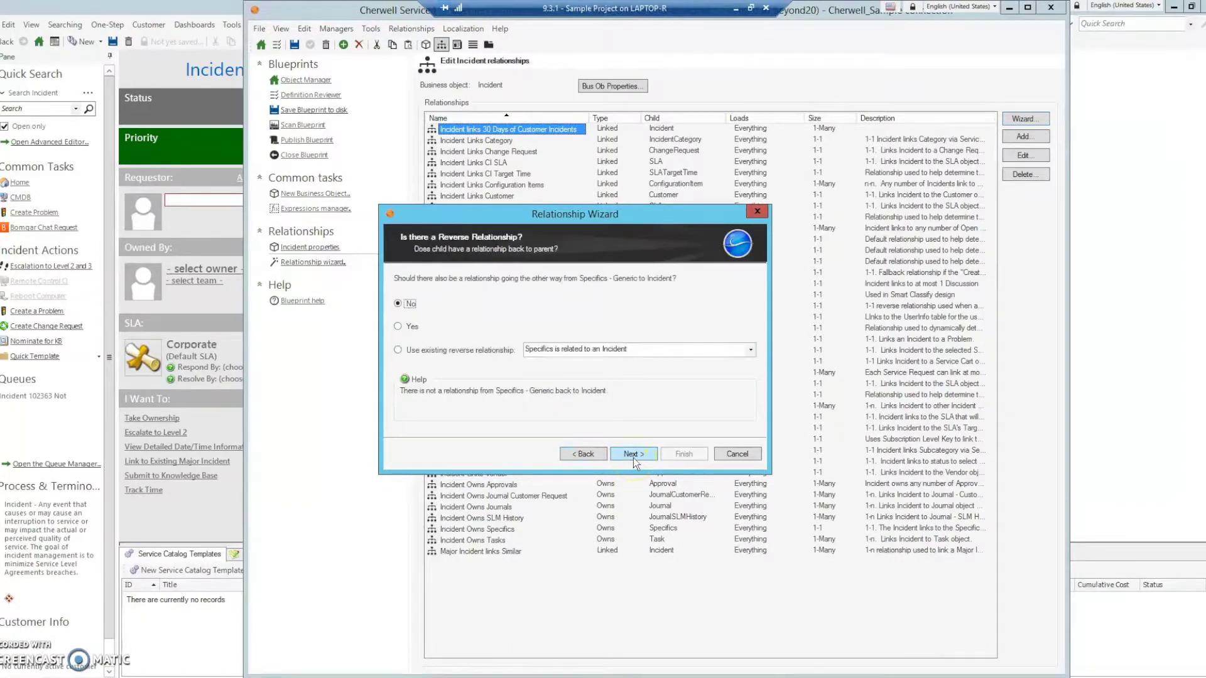
click(633, 458)
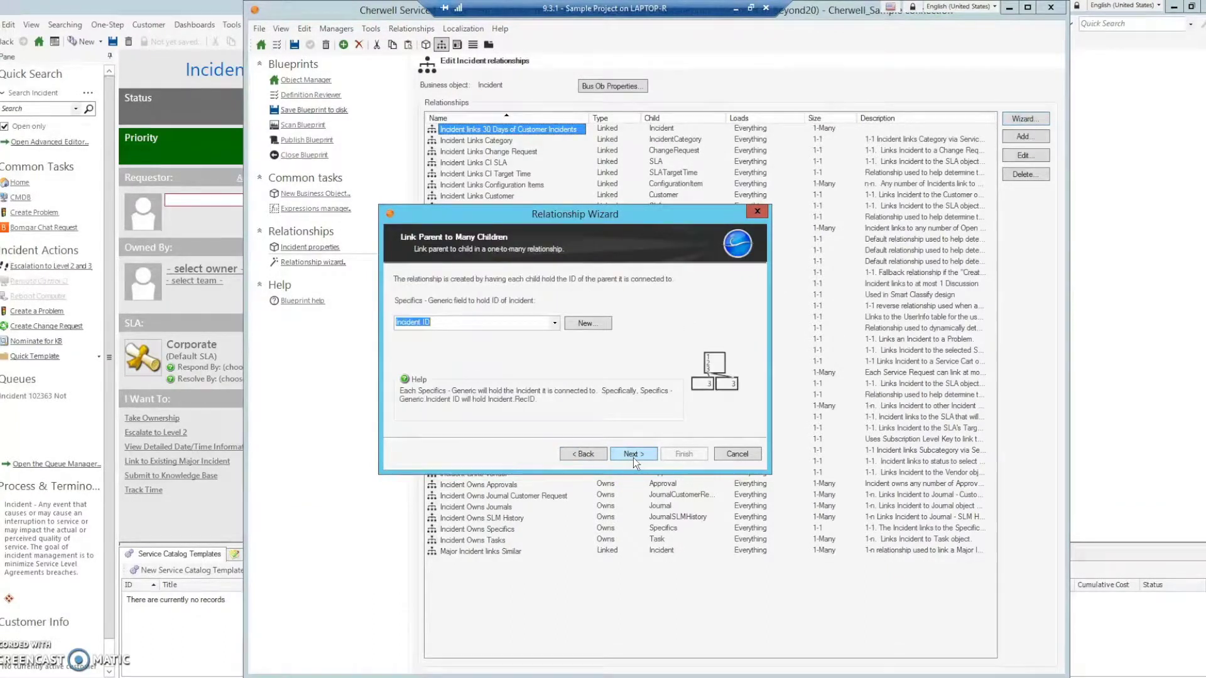
click(633, 458)
click(633, 458)
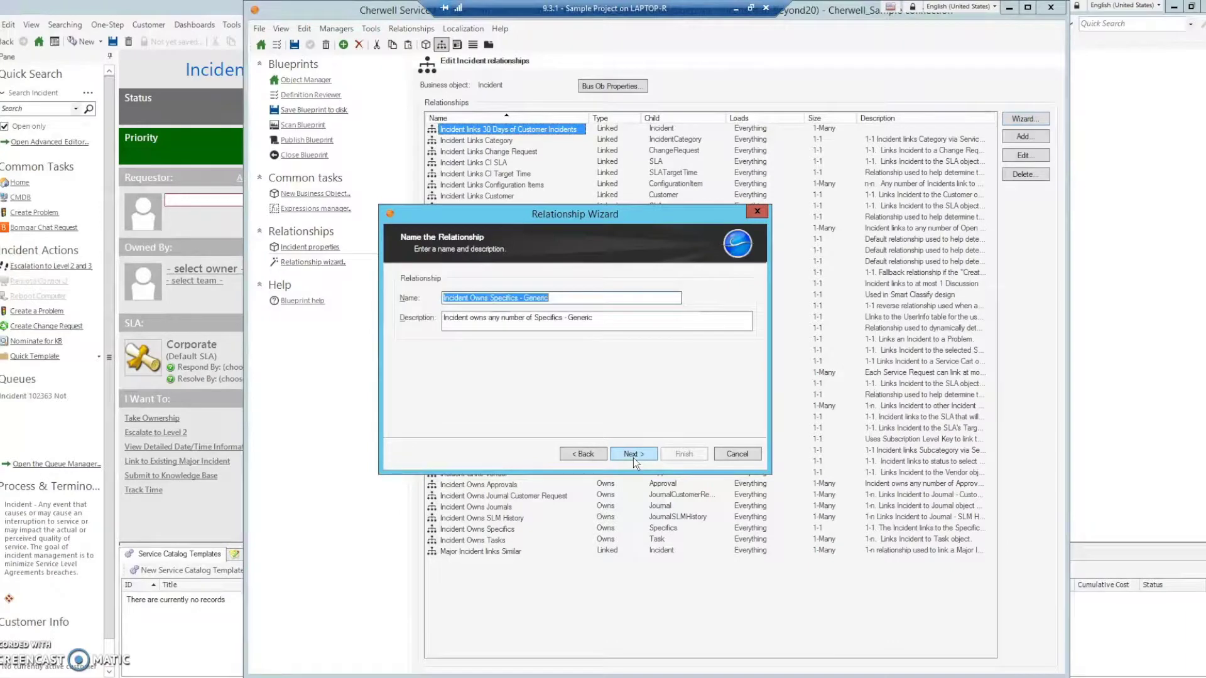
click(633, 458)
click(677, 452)
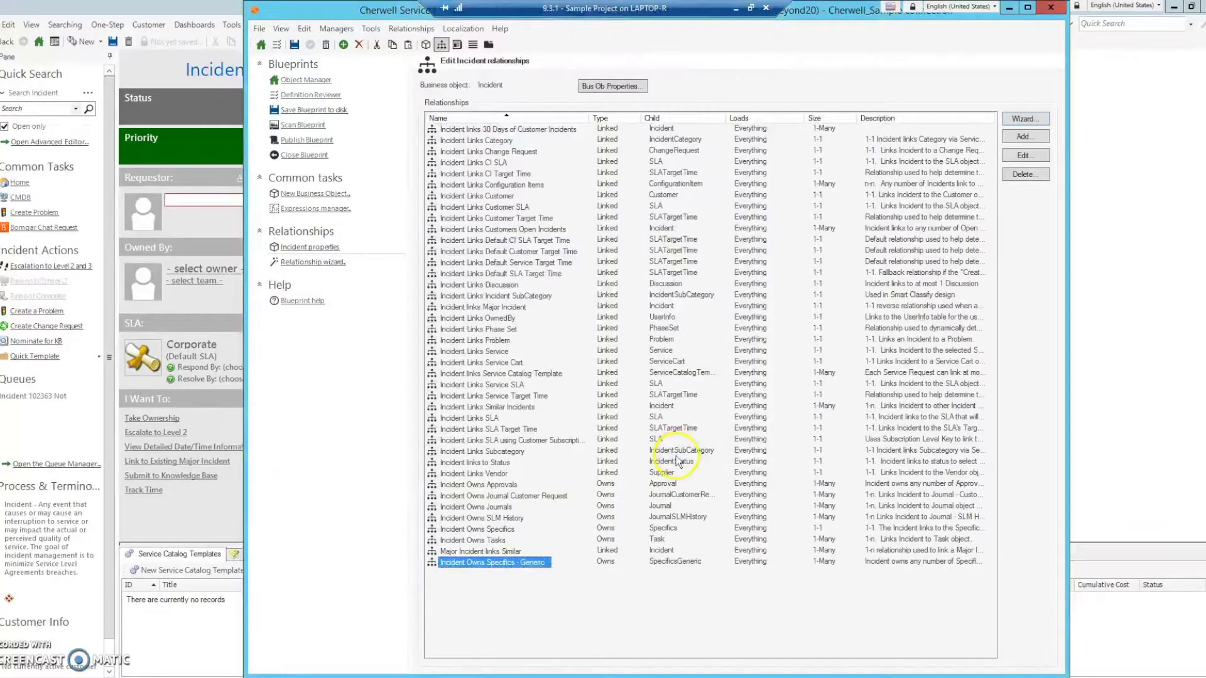
Open the Specifics - Notes? field properties at the Validation/Auto-populate page.
click(425, 44)
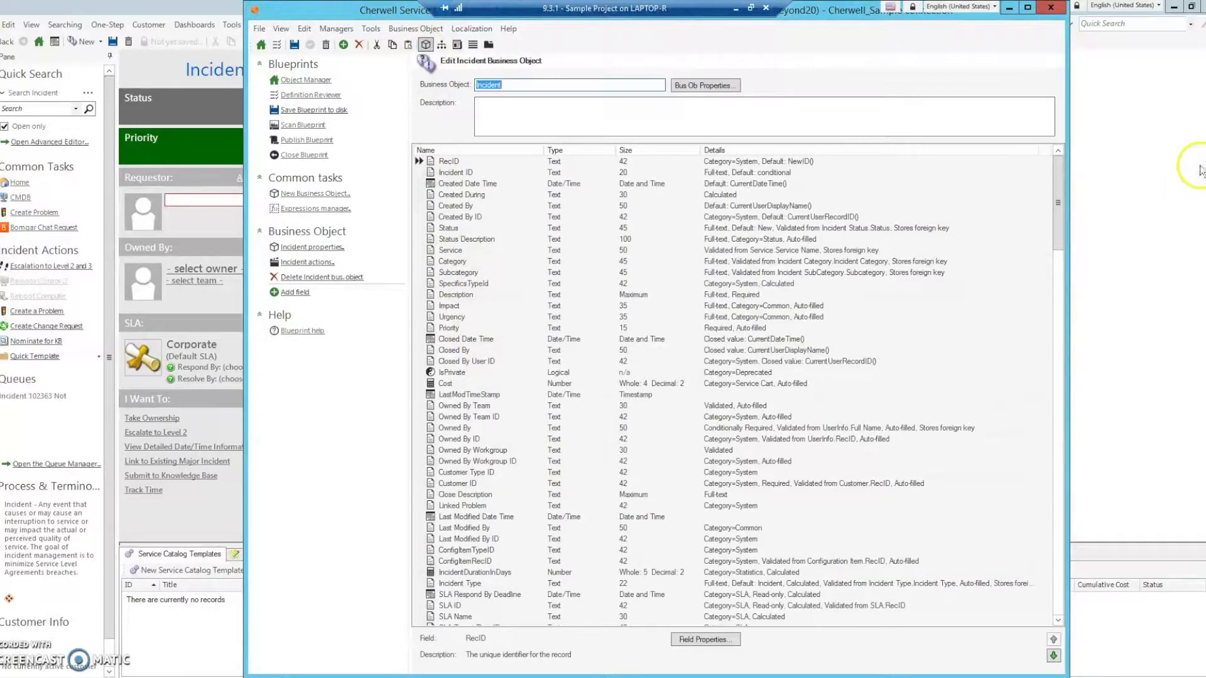
drag(1059, 208, 1016, 623)
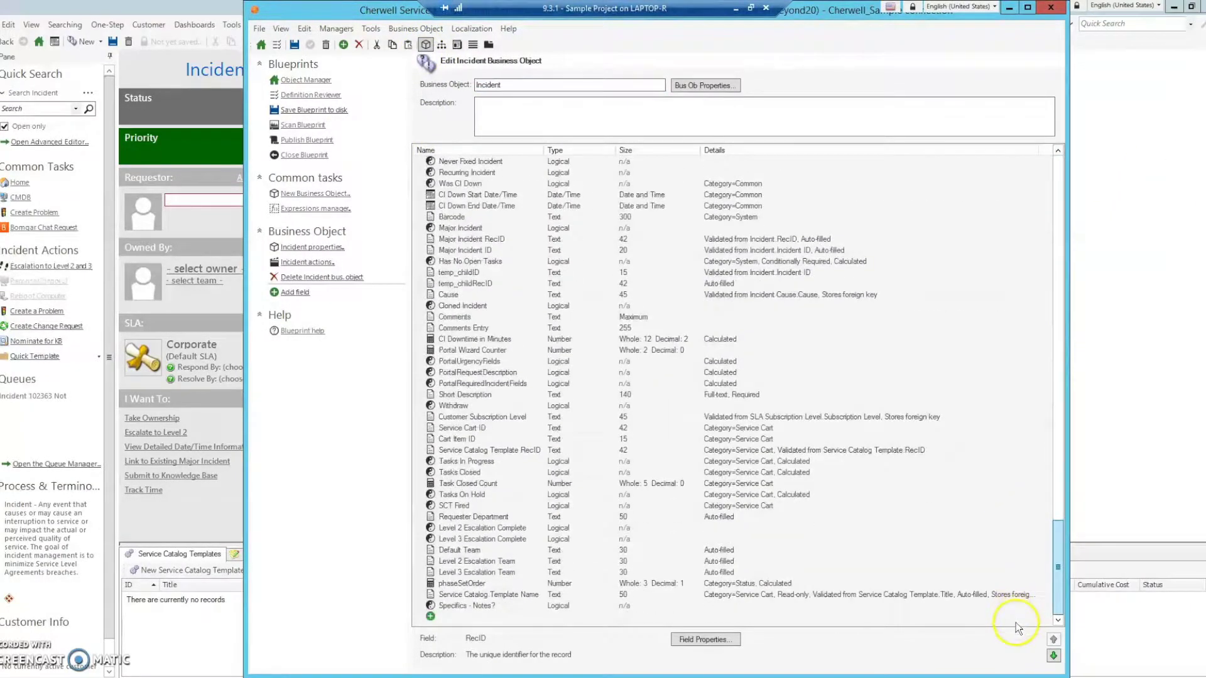
click(473, 607)
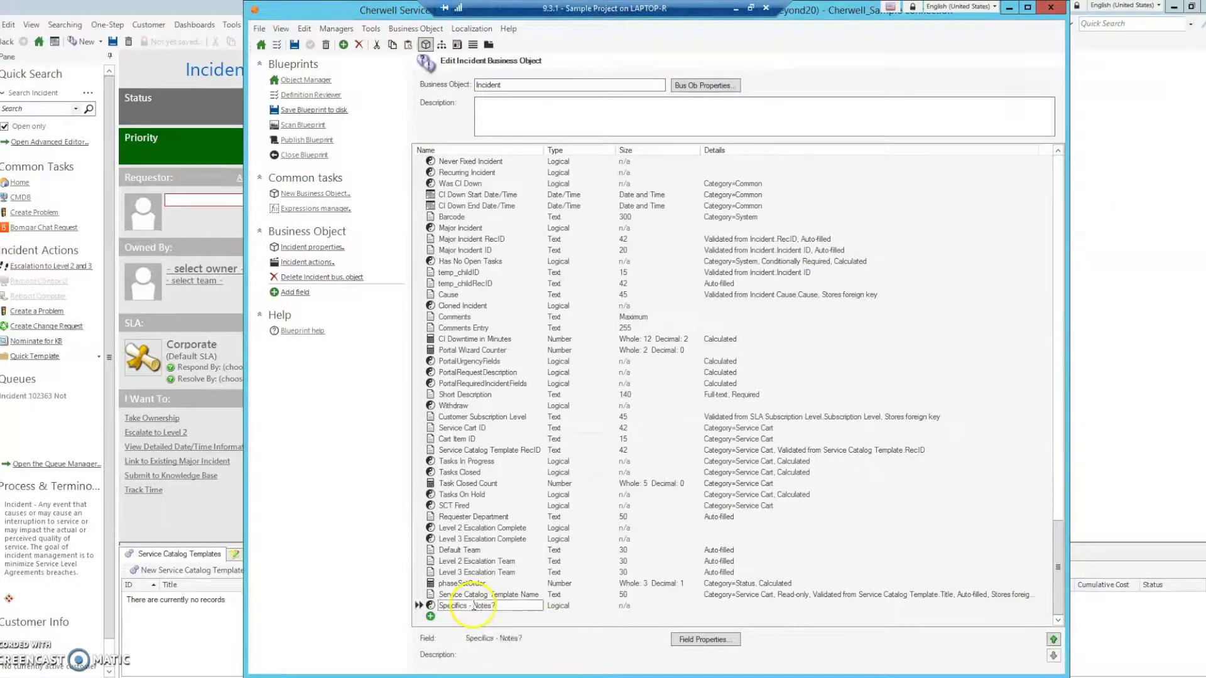
click(700, 639)
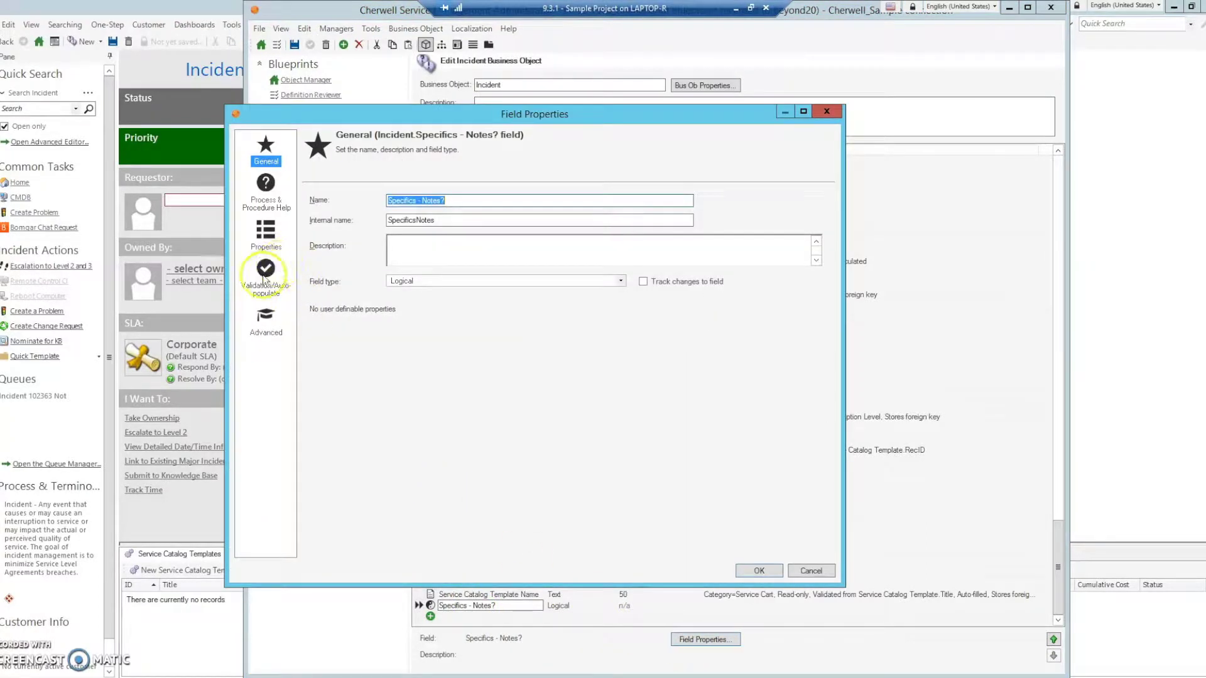
click(265, 279)
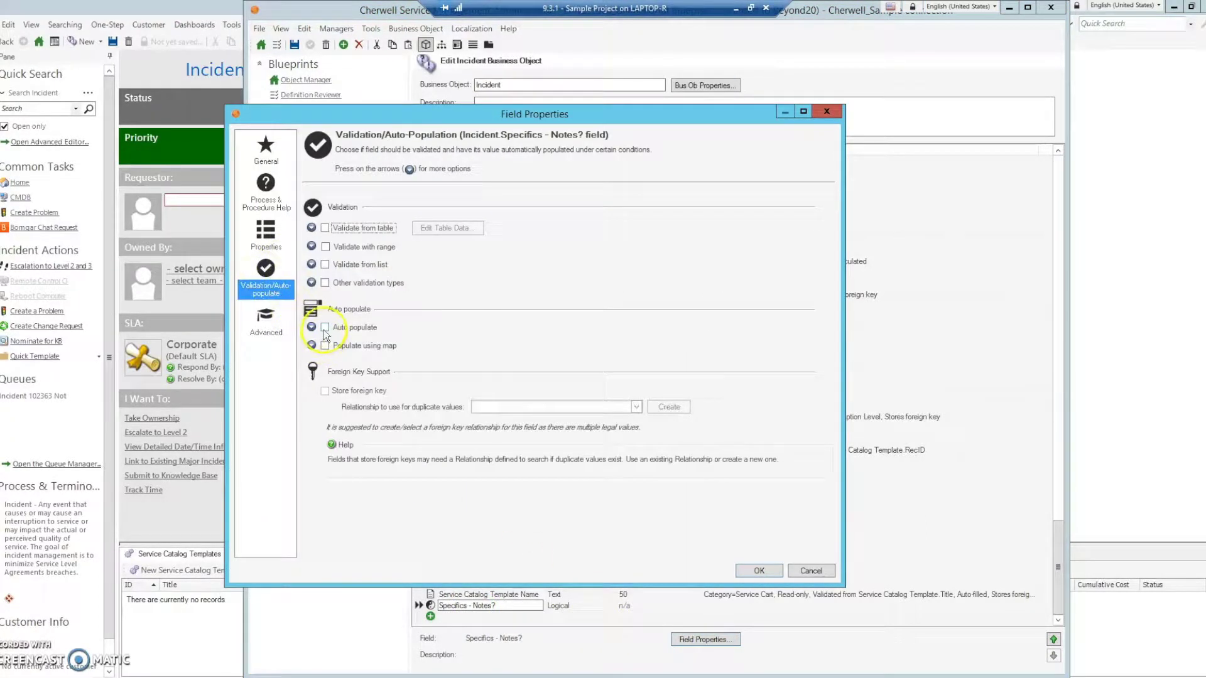
Auto-populate it from an expression whenever the Specifics - Generic Notes field changes.
click(325, 328)
click(541, 347)
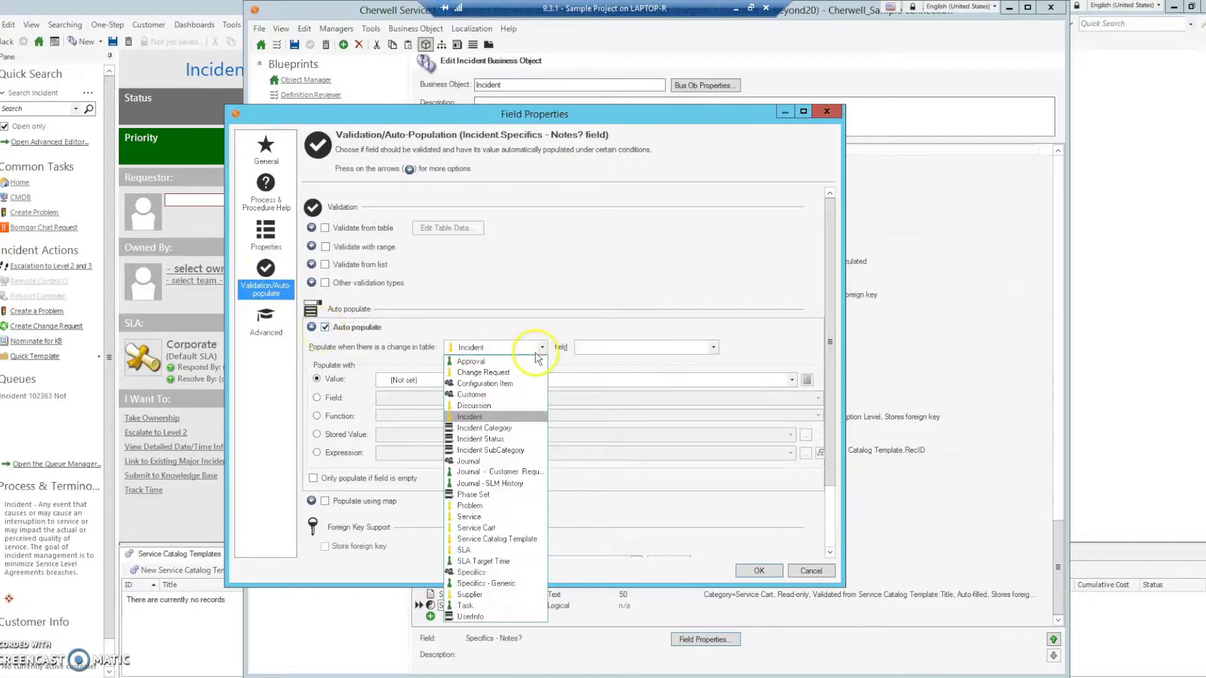
click(478, 583)
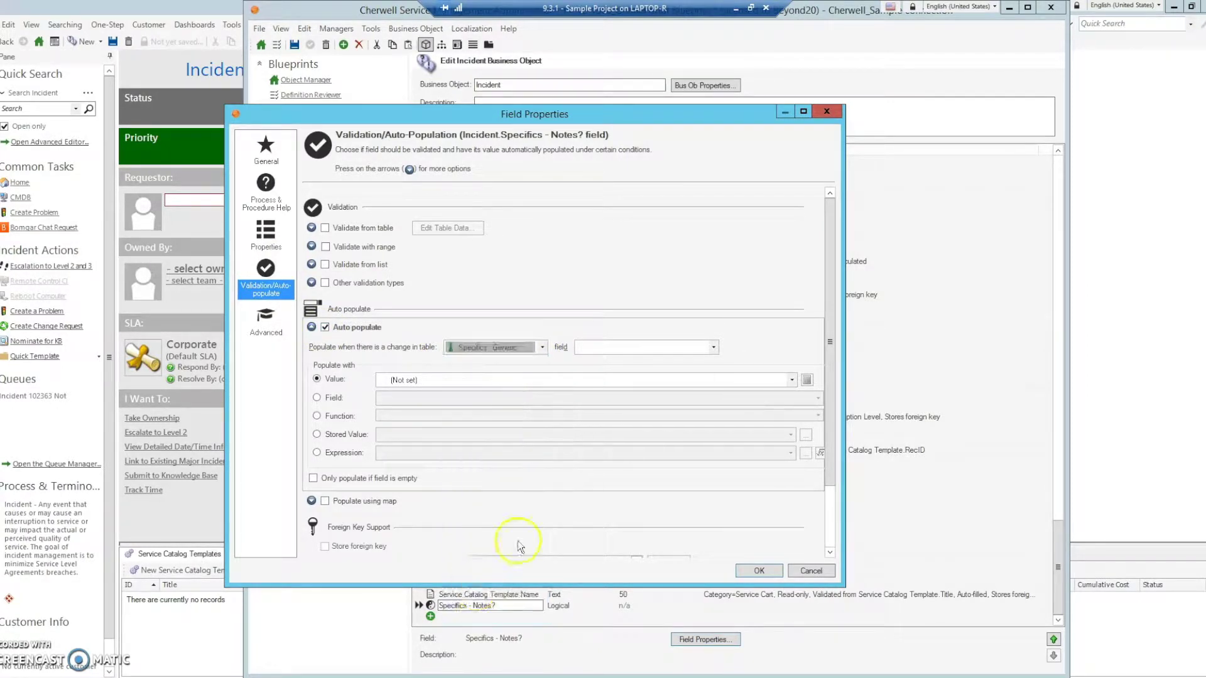
click(716, 349)
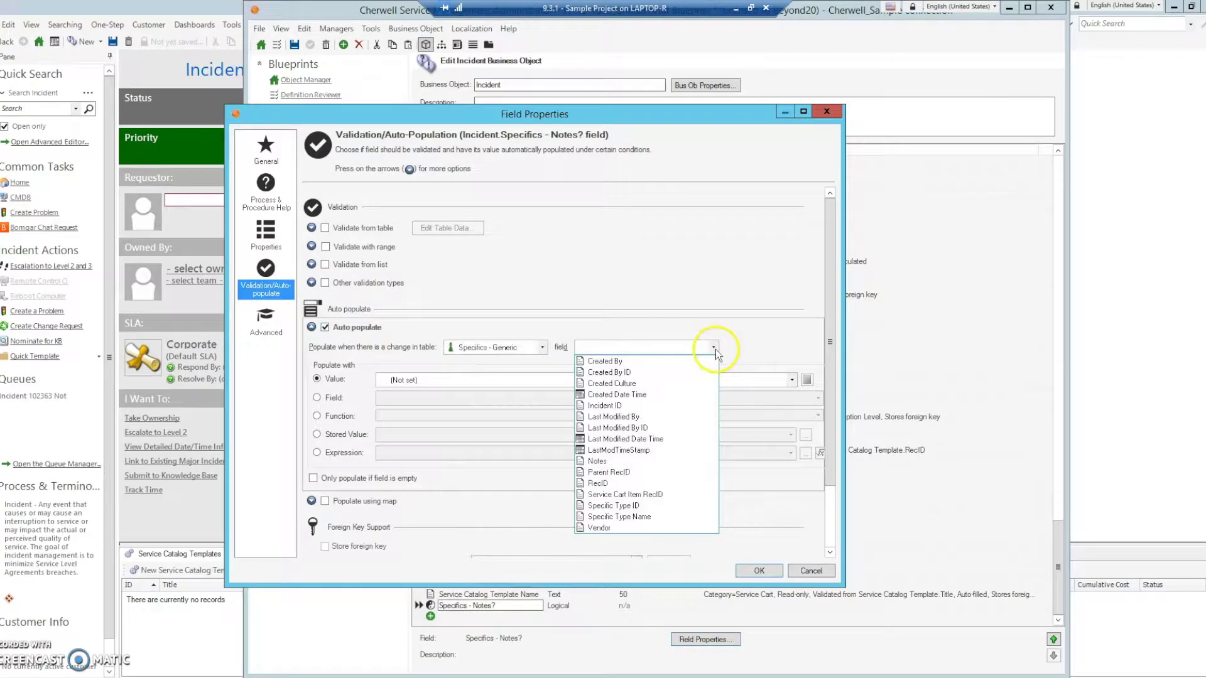
click(606, 463)
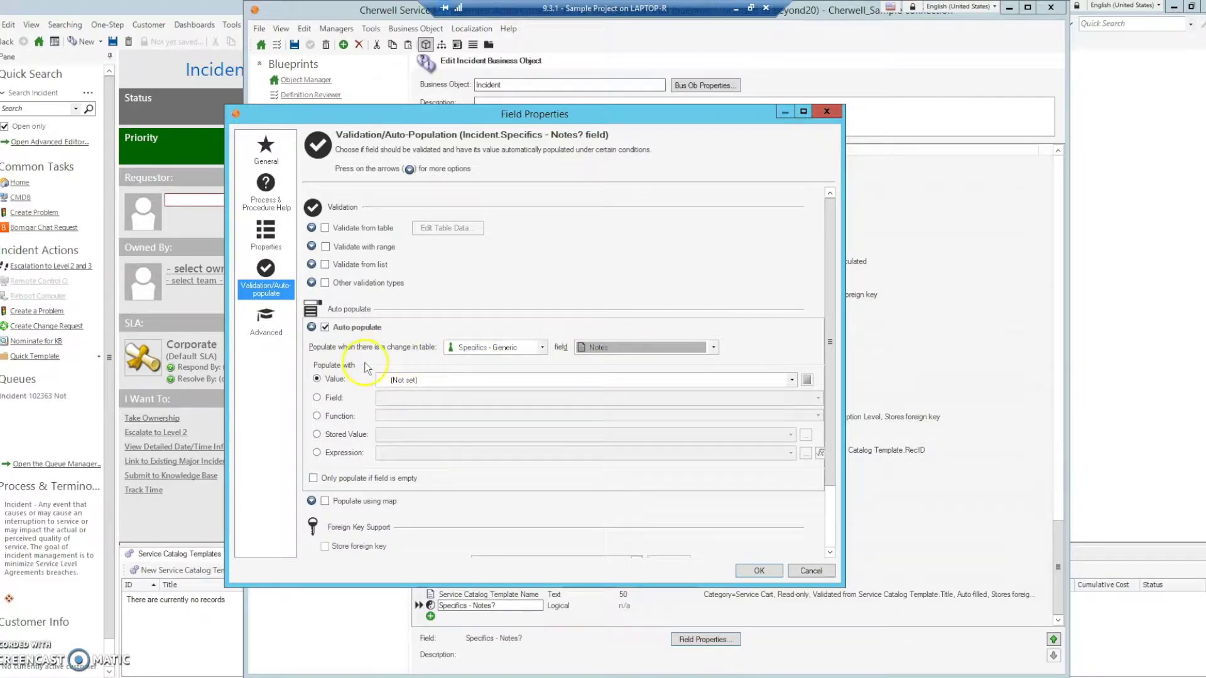
click(318, 453)
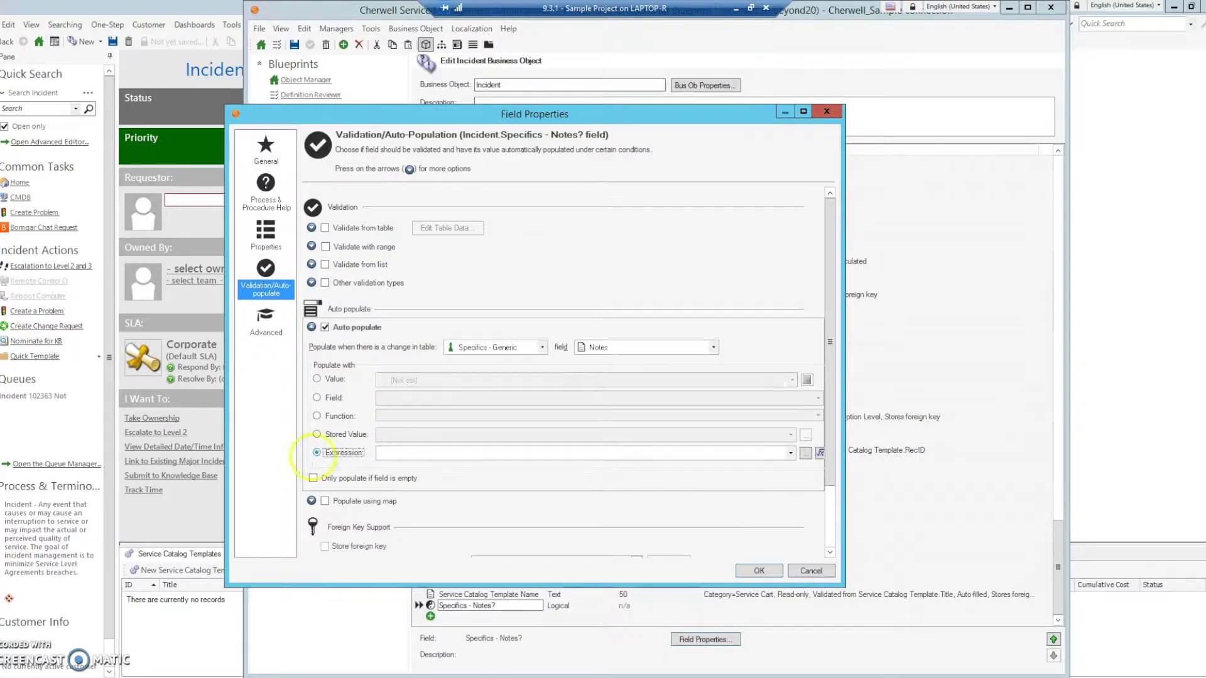
Start a new Case expression from the saved expressions library.
click(806, 453)
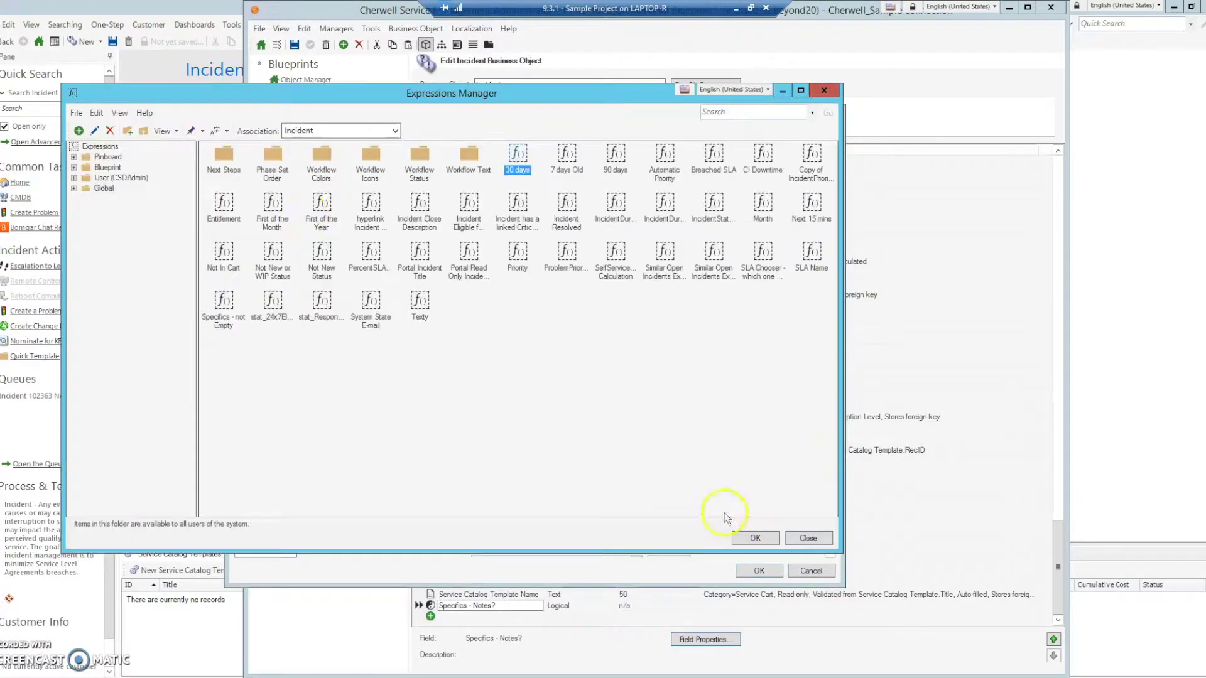
click(80, 131)
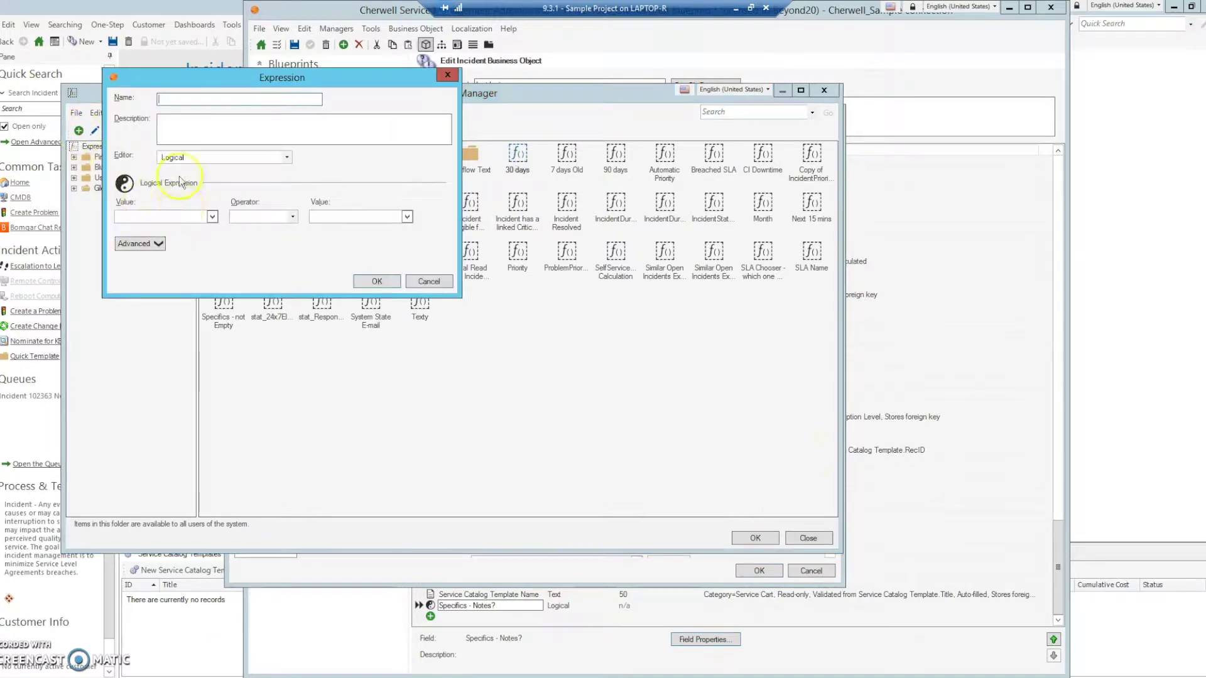
click(223, 158)
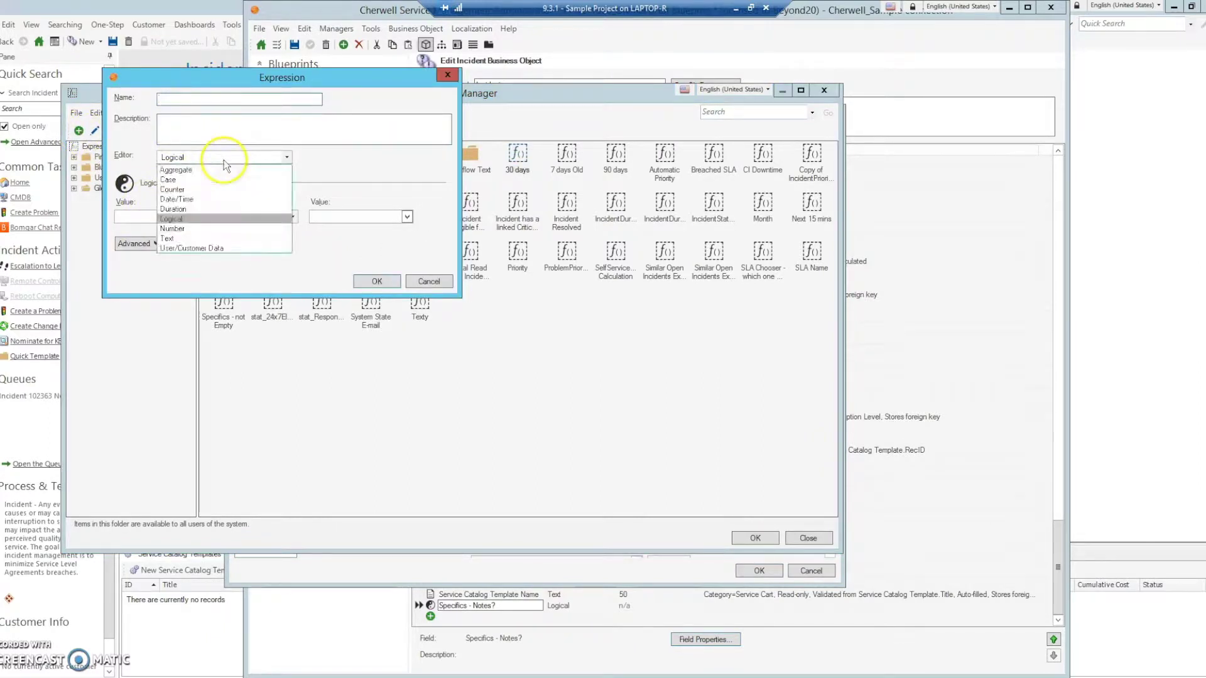
click(182, 187)
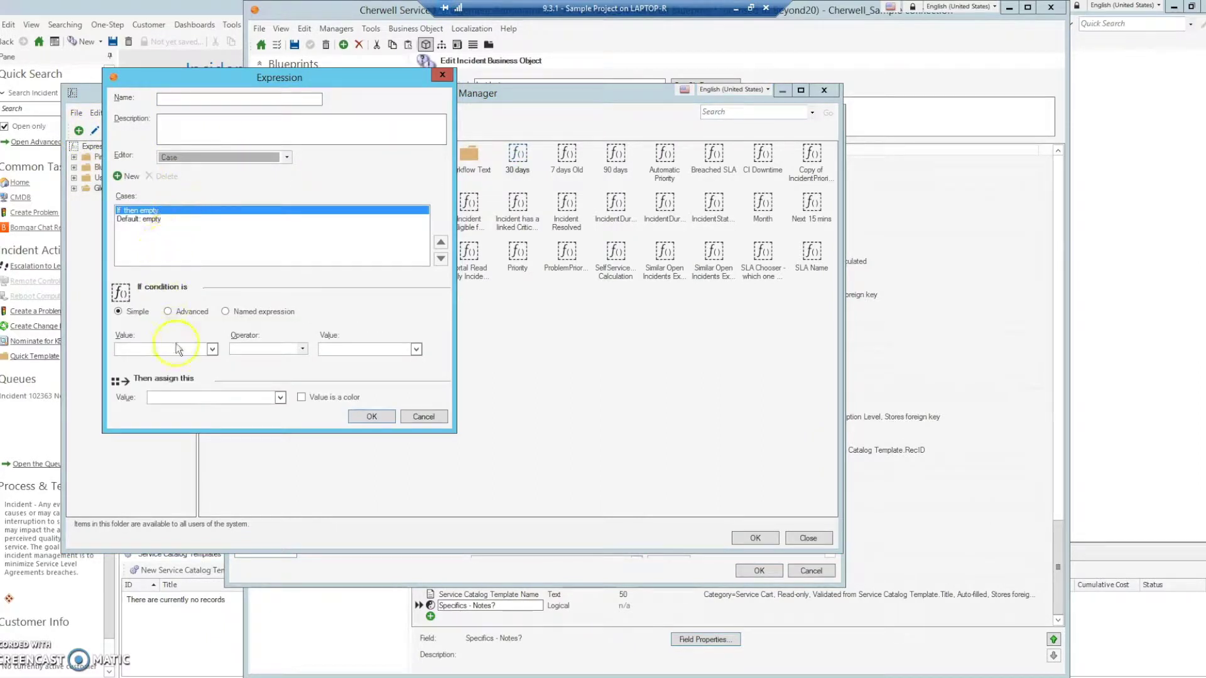
Set the case condition to Specifics Notes is not empty.
click(213, 349)
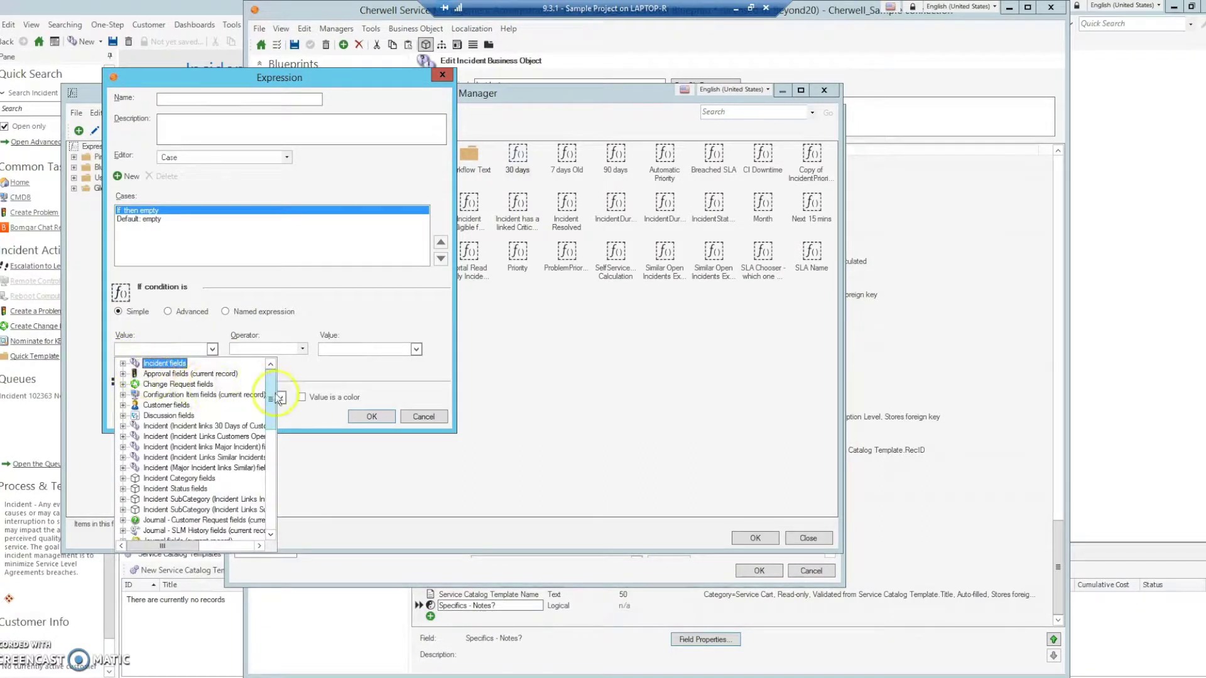
drag(271, 399, 262, 512)
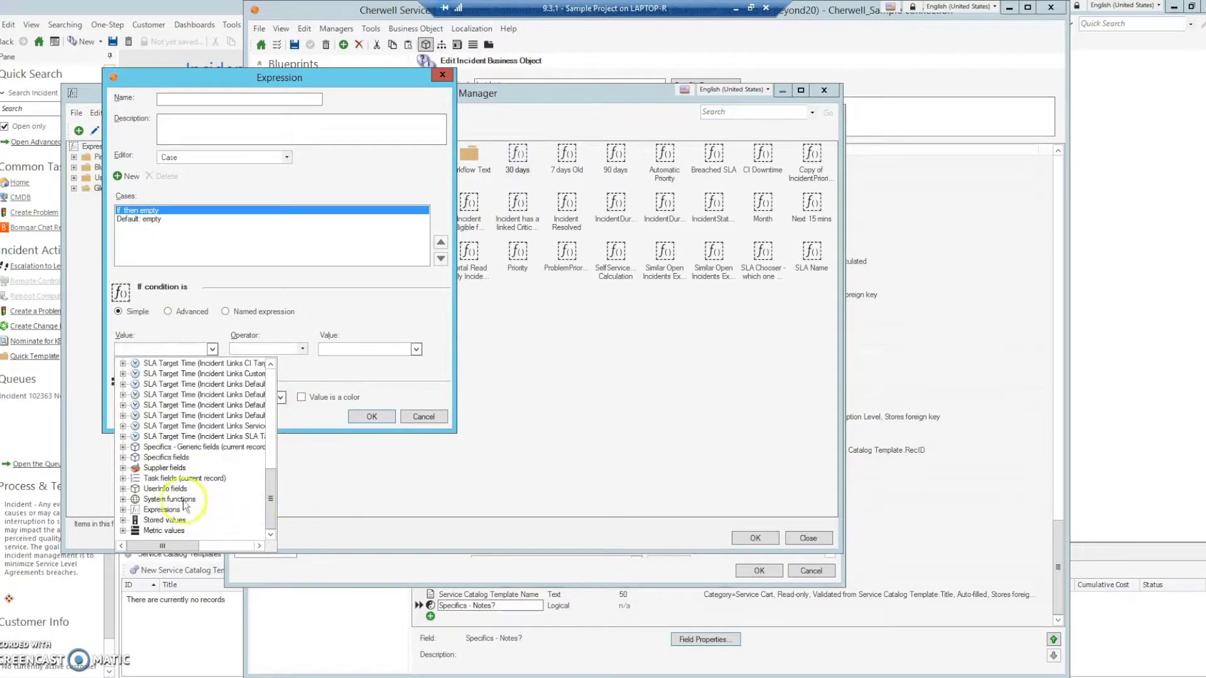
click(123, 458)
scroll(179, 490, down, 5)
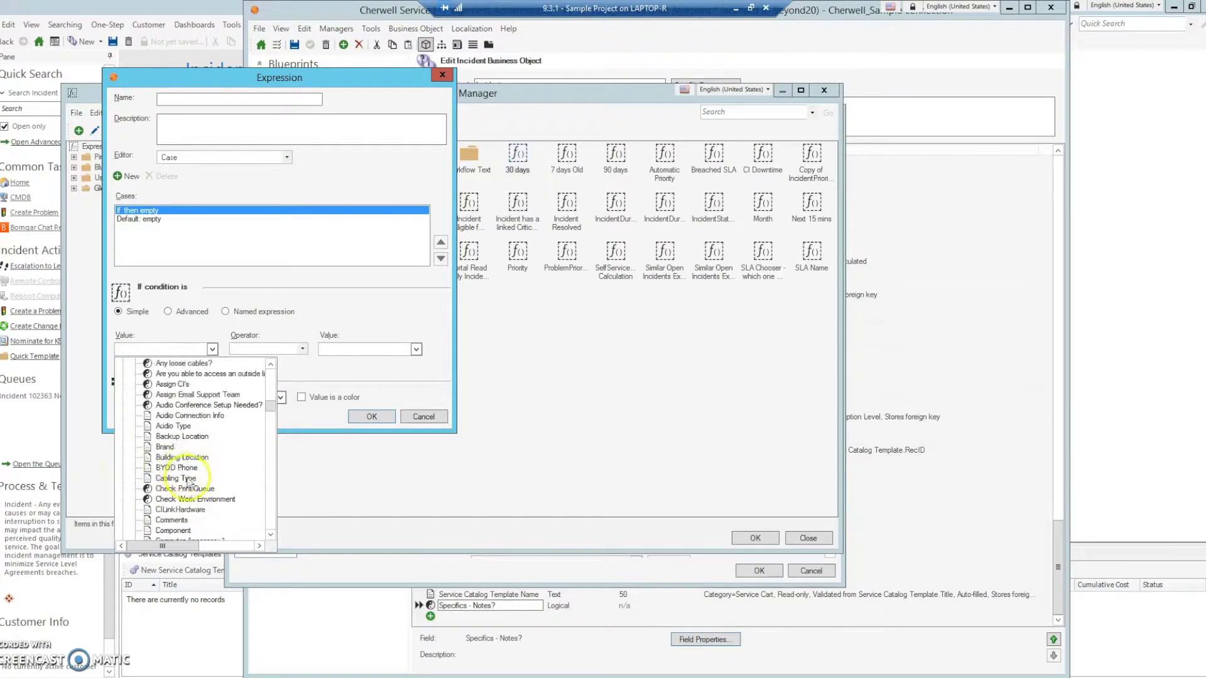
scroll(182, 499, down, 6)
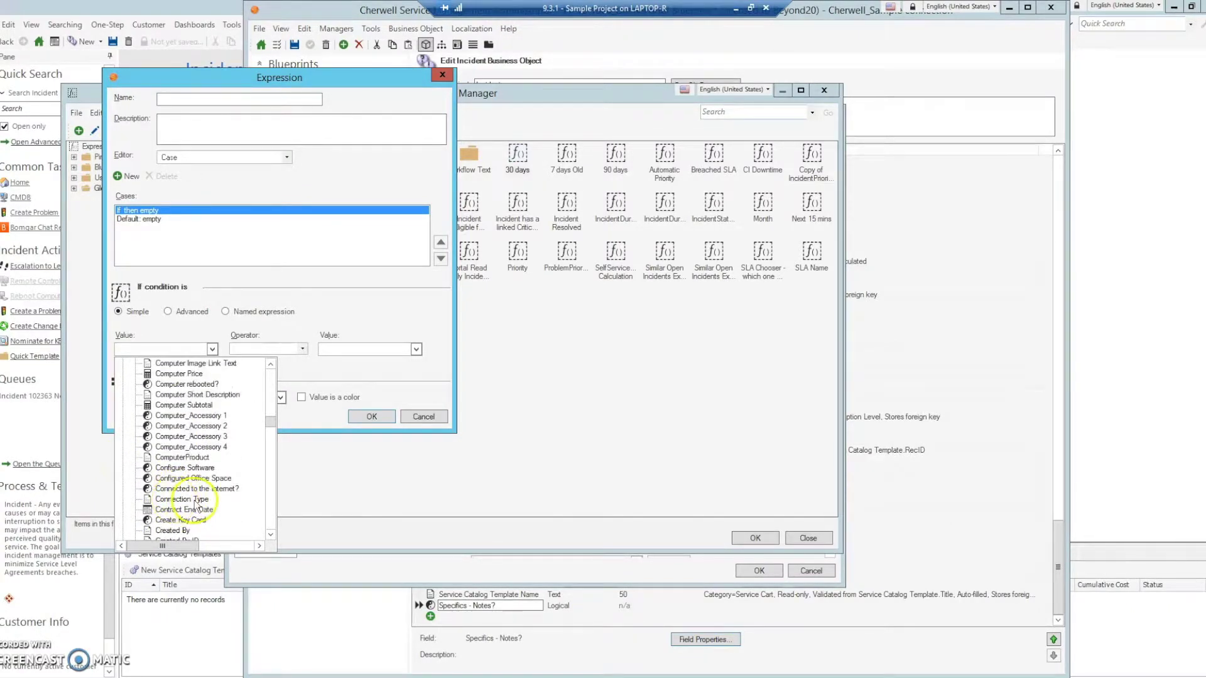
scroll(189, 510, down, 6)
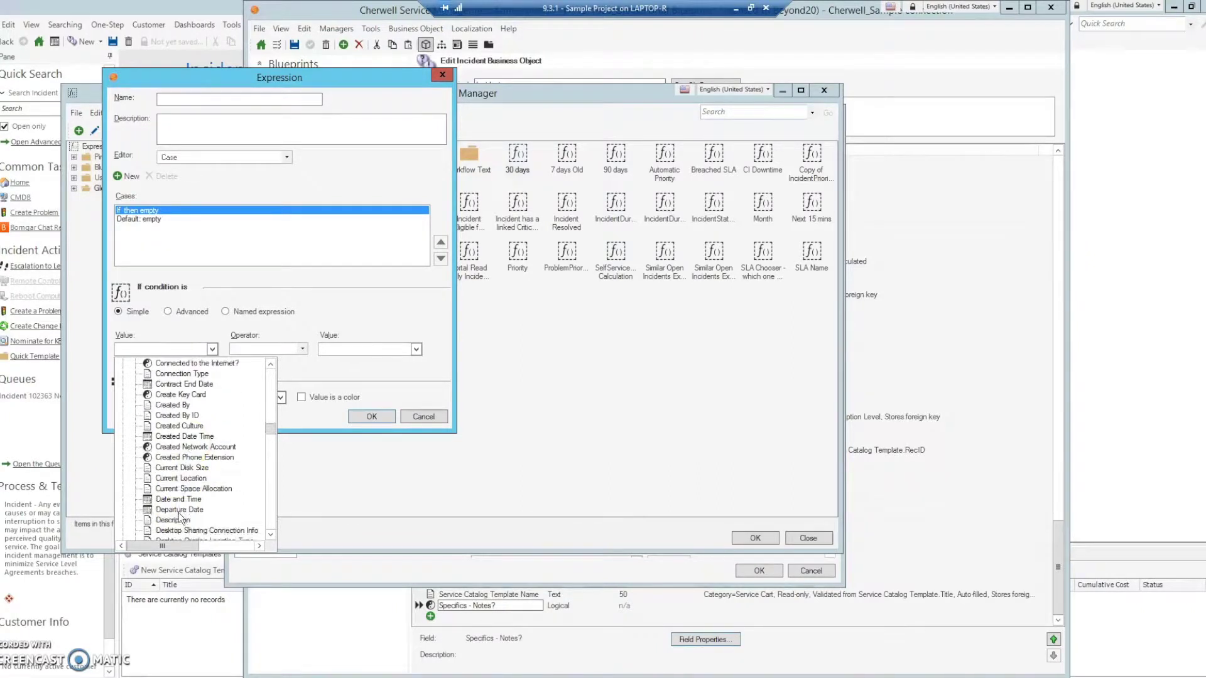
scroll(177, 511, down, 10)
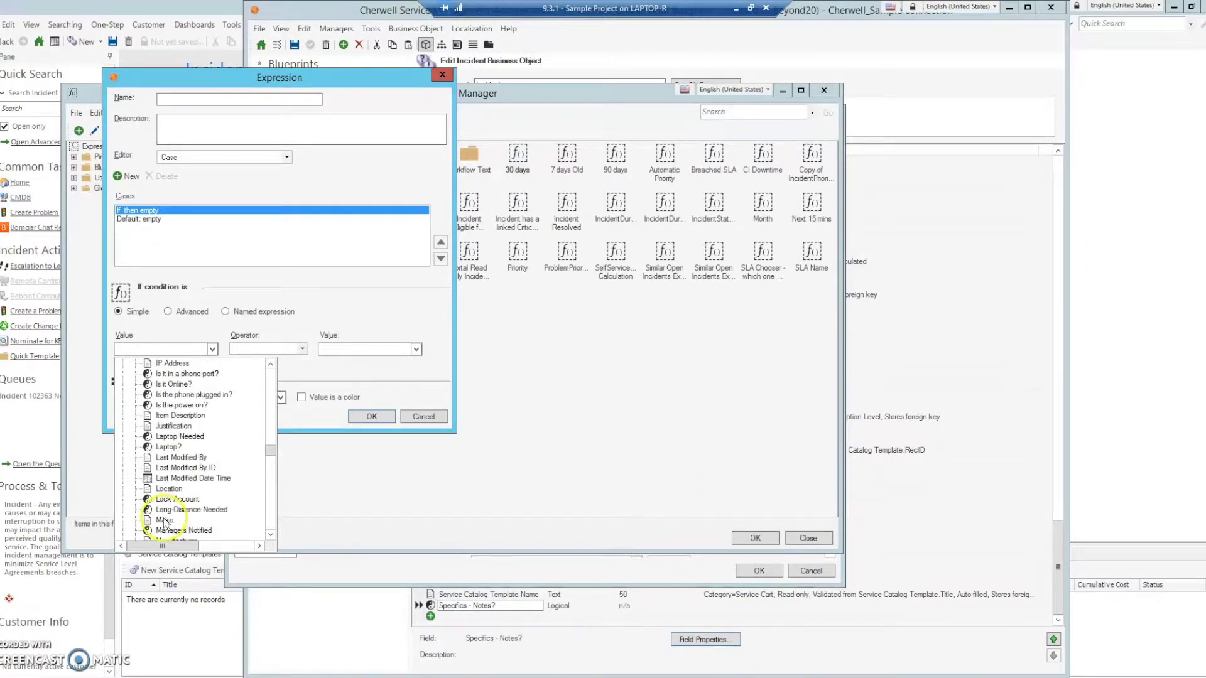
scroll(166, 515, down, 5)
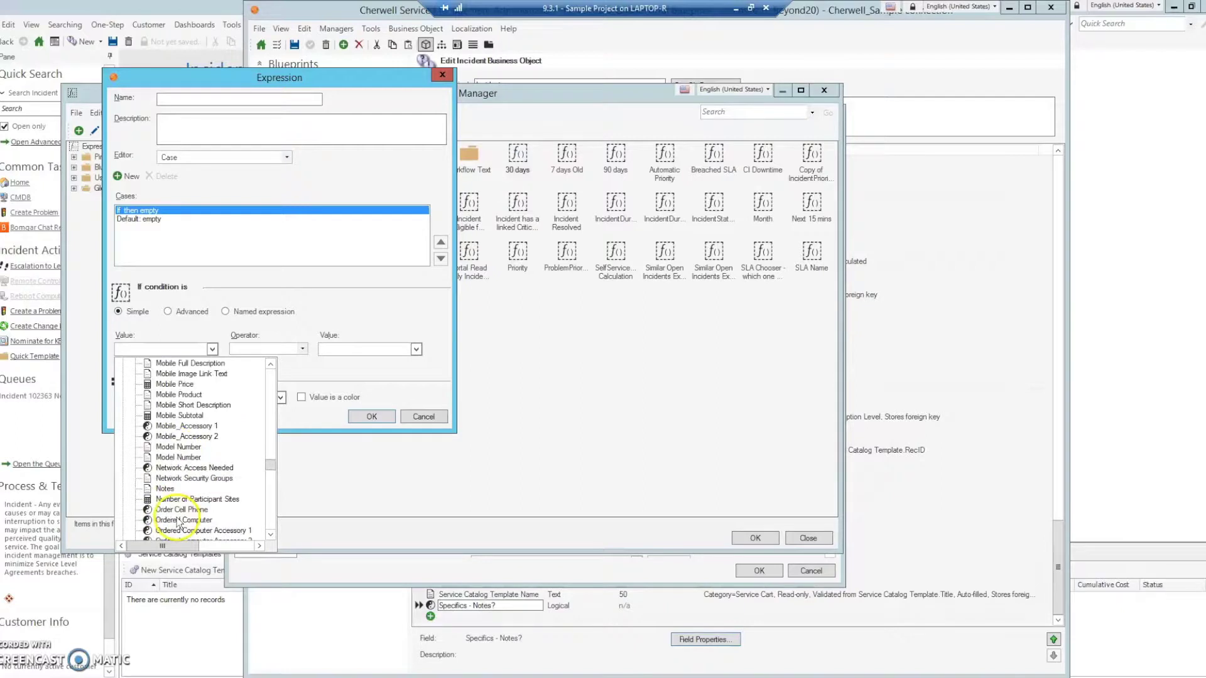
click(164, 488)
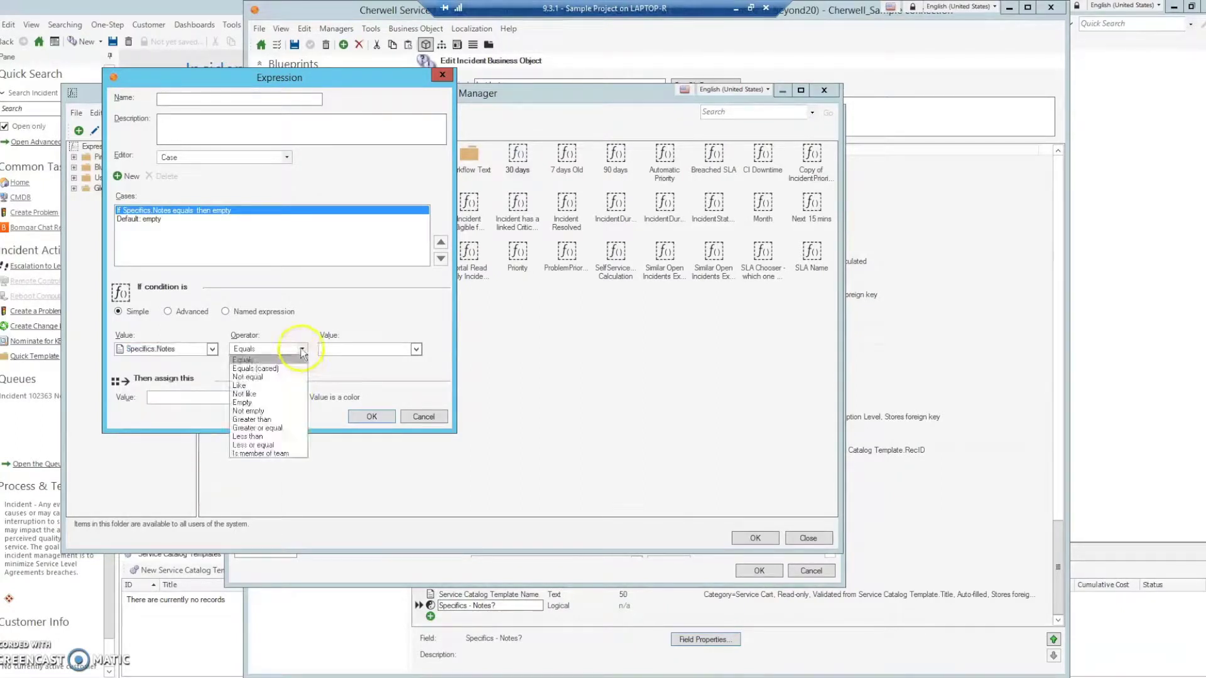
click(301, 350)
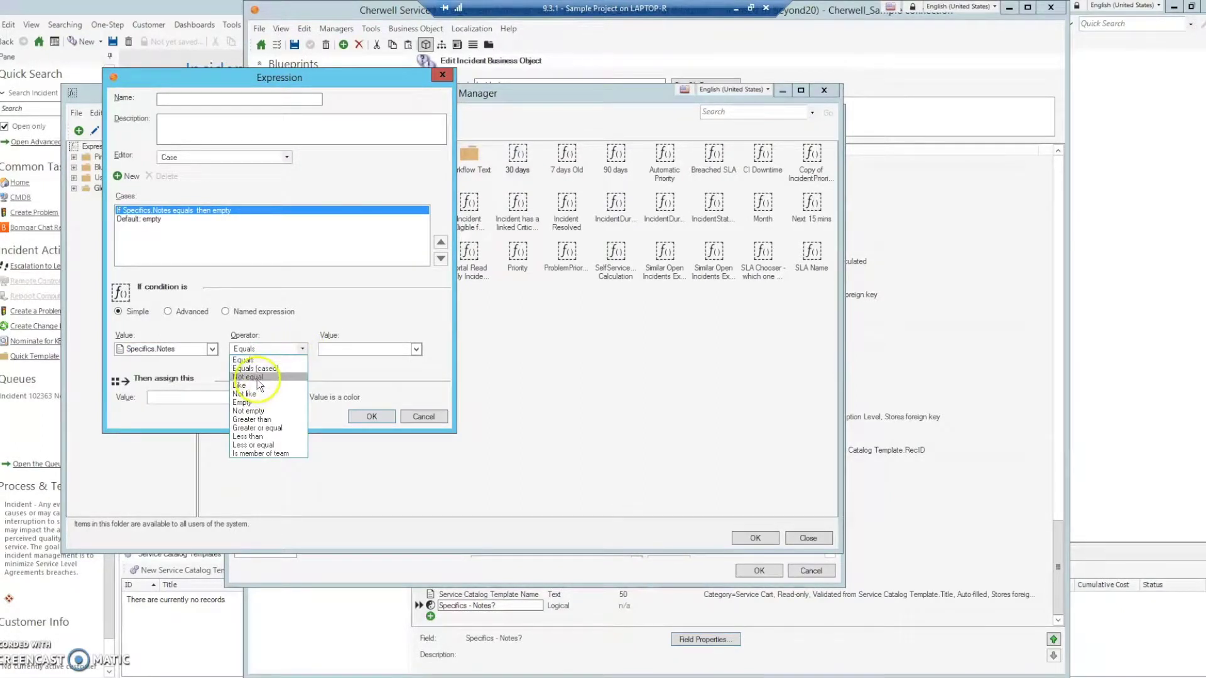
click(257, 414)
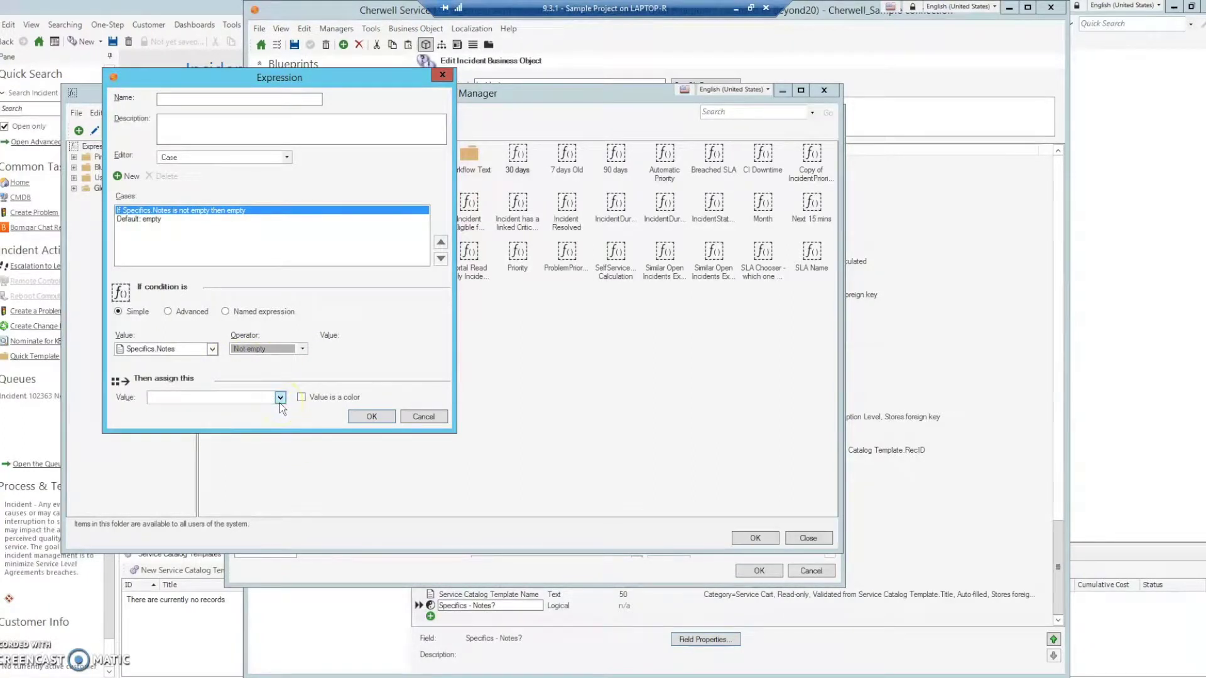
Assign stored value True, name it 'Specifics - Notes is True', and apply it to the field.
click(280, 401)
click(305, 440)
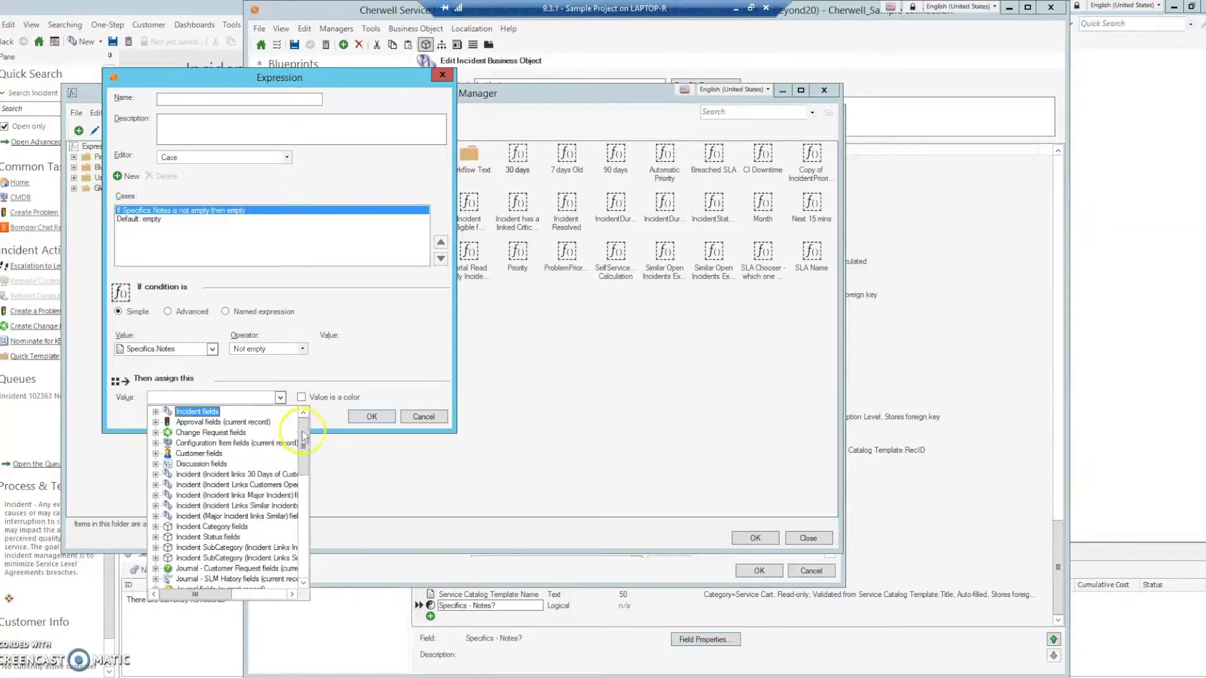
drag(305, 443, 281, 553)
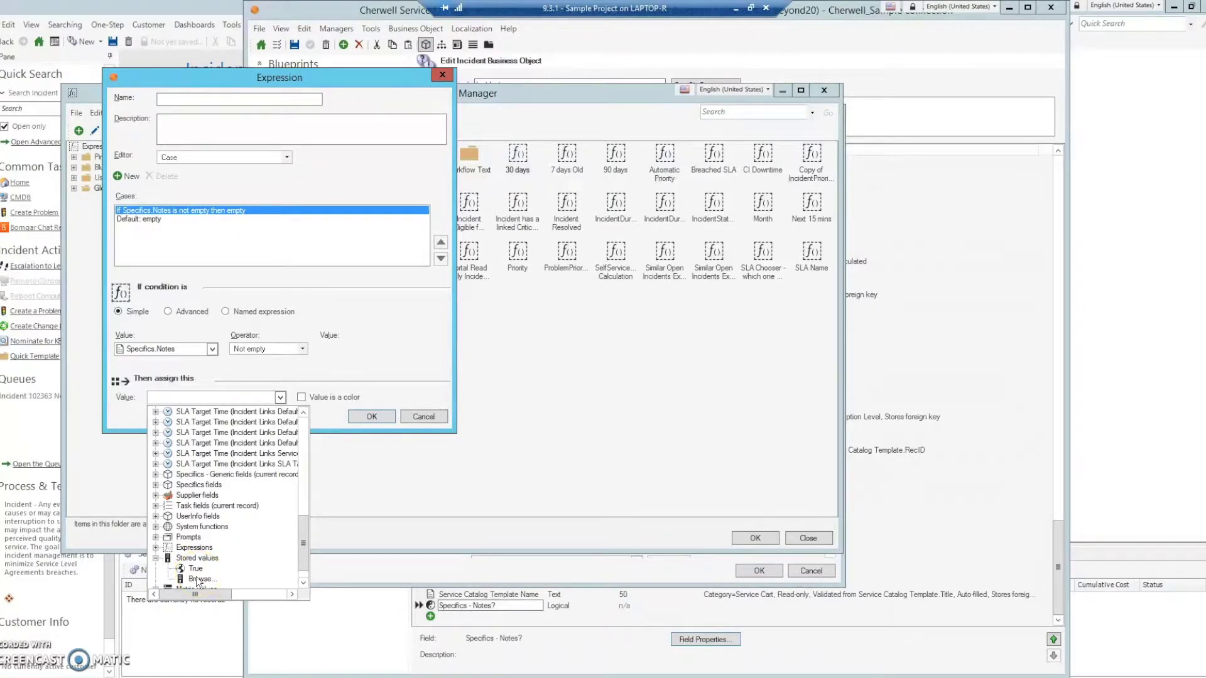
click(195, 569)
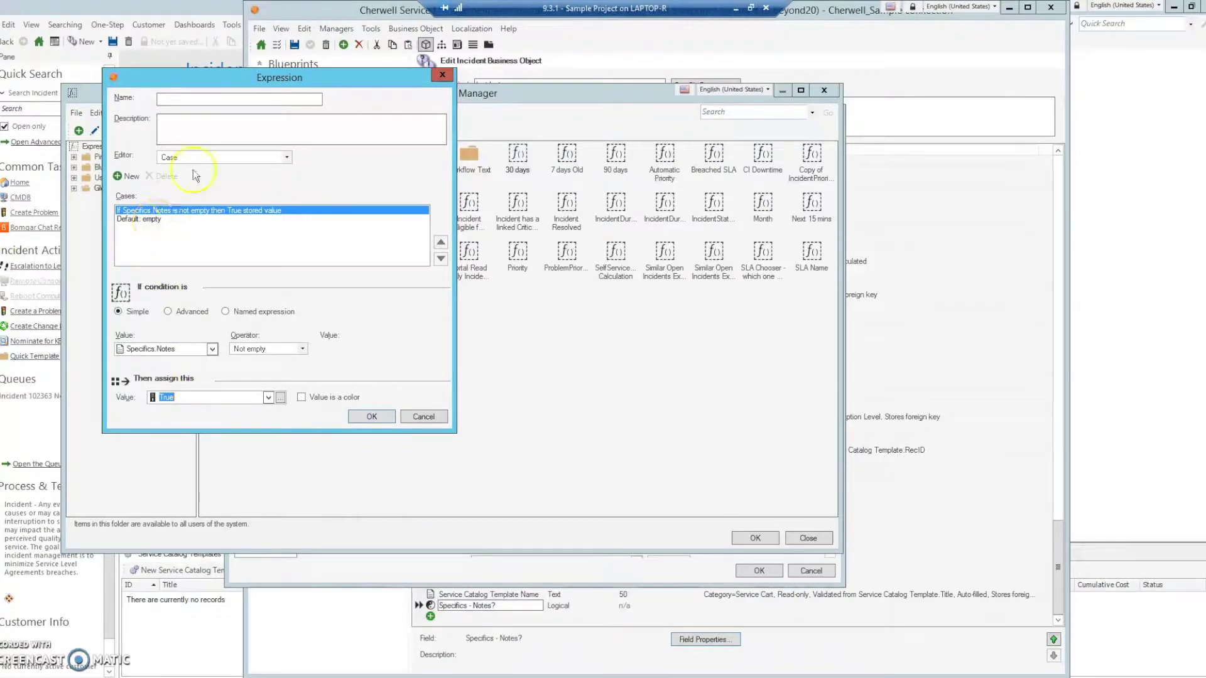
click(193, 102)
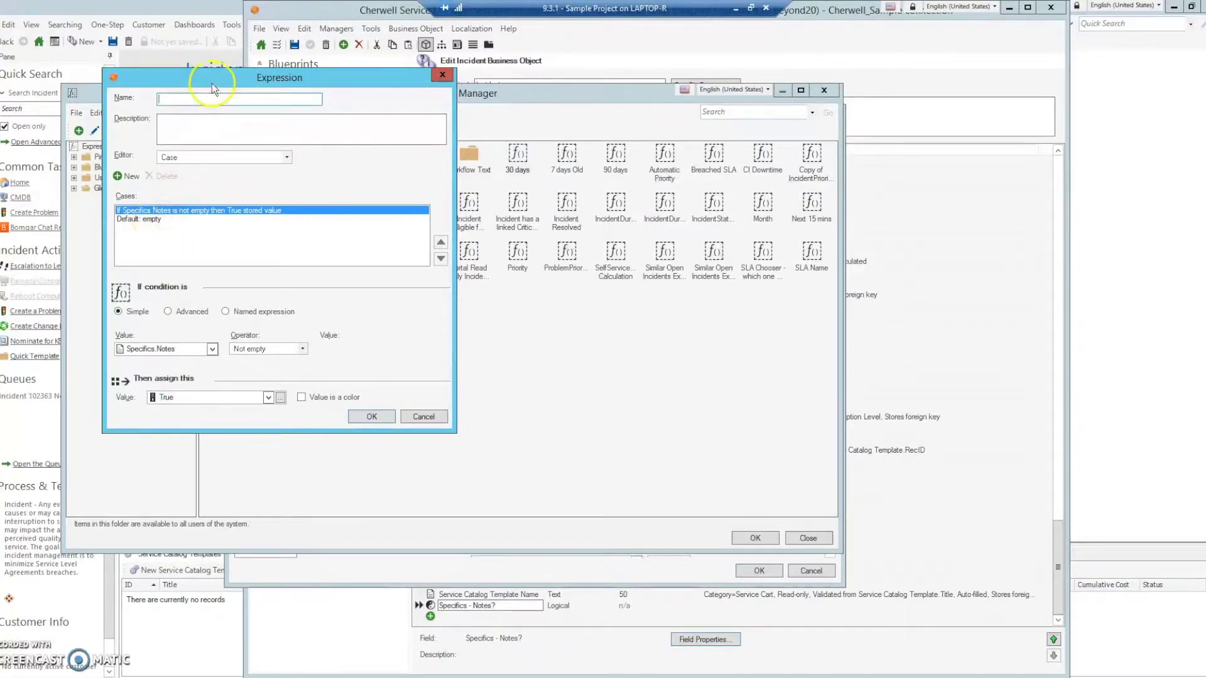
text(Specifics - Notes is True)
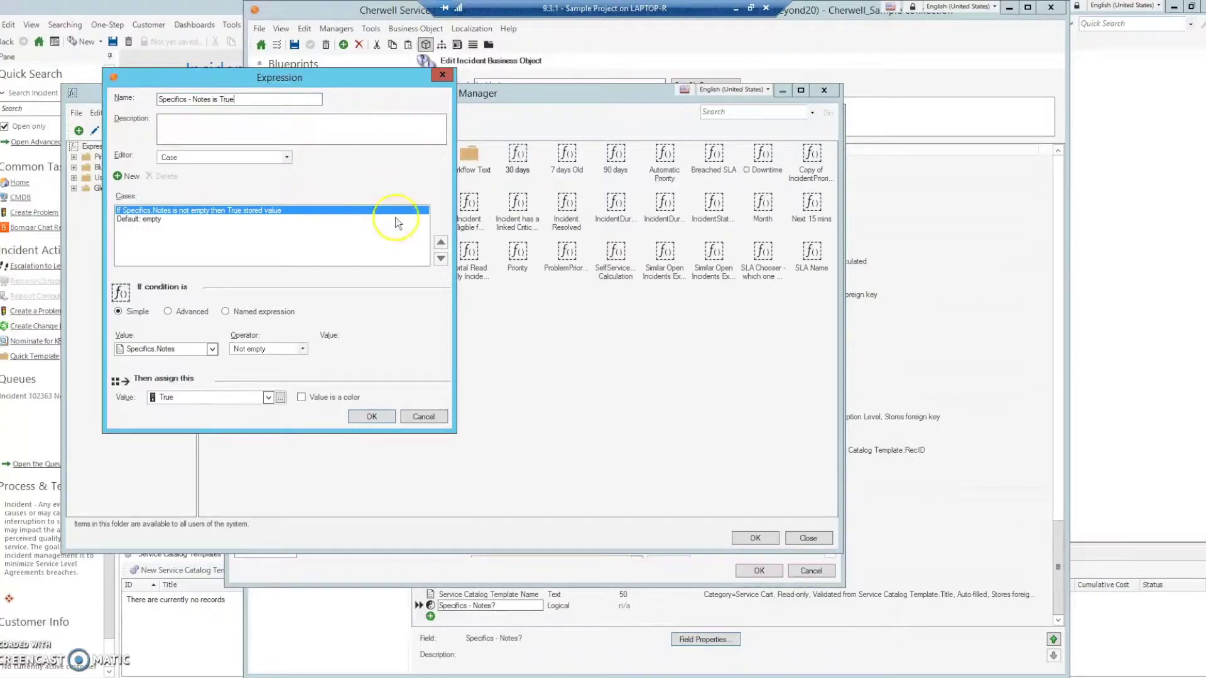
click(372, 416)
click(753, 539)
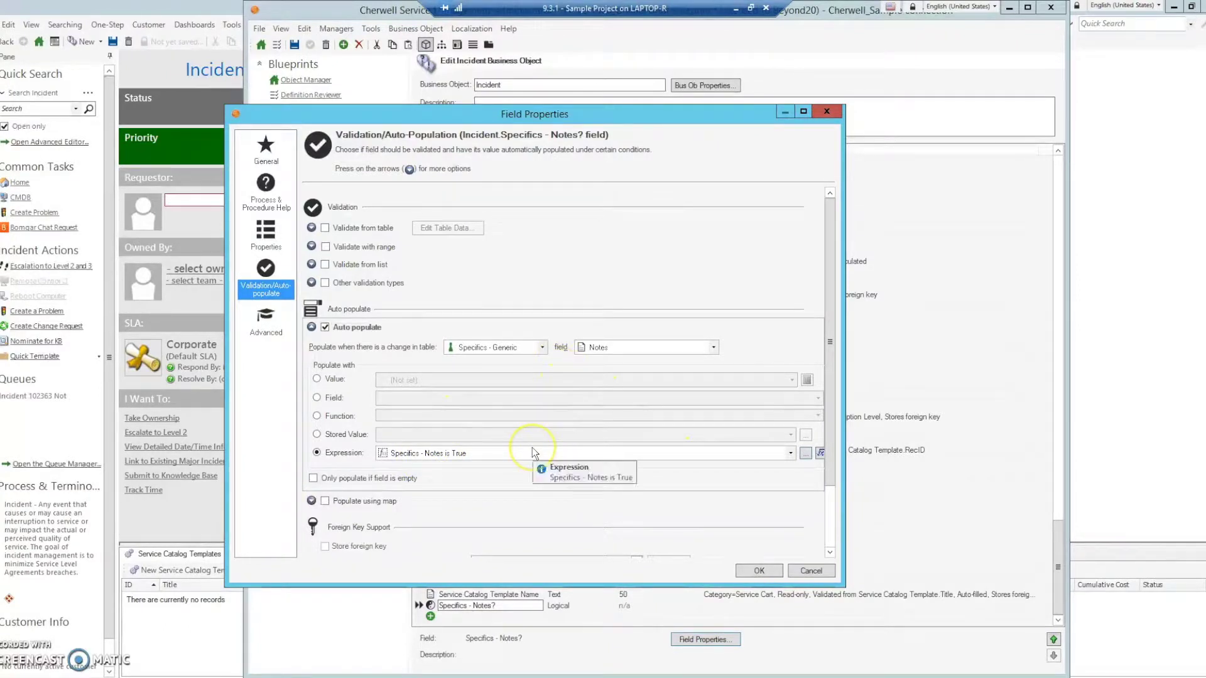
Open the field's required-for-state settings and look through the incident lifecycle states.
click(268, 235)
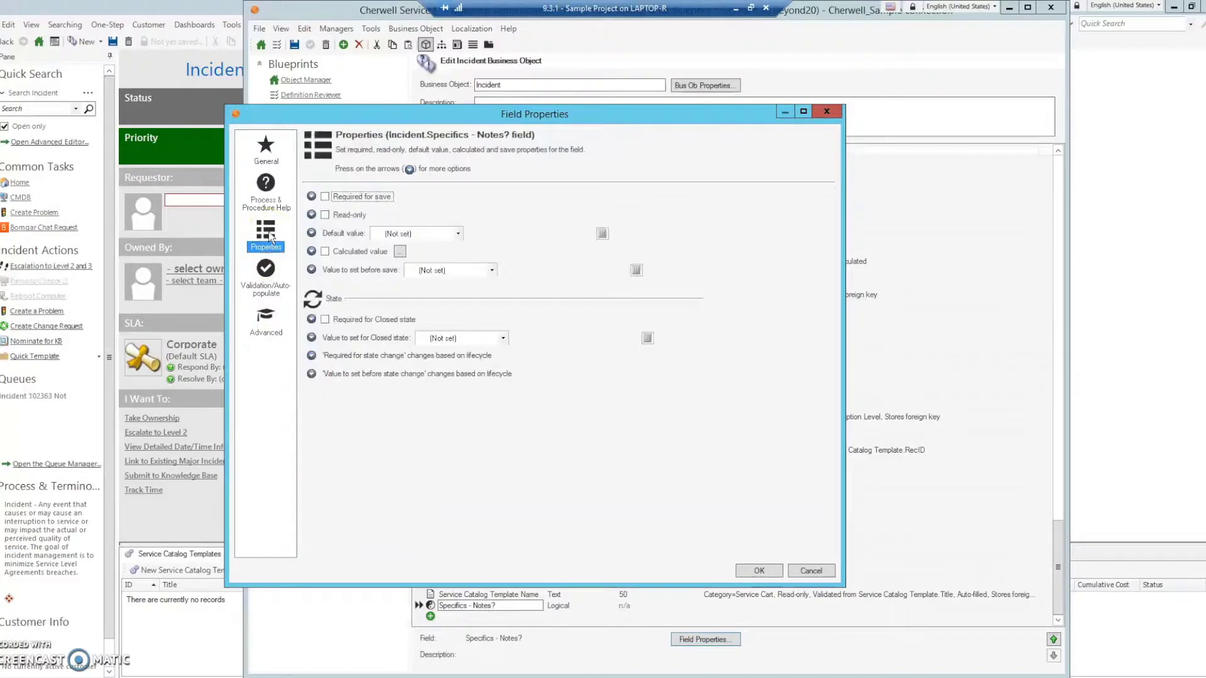
click(309, 359)
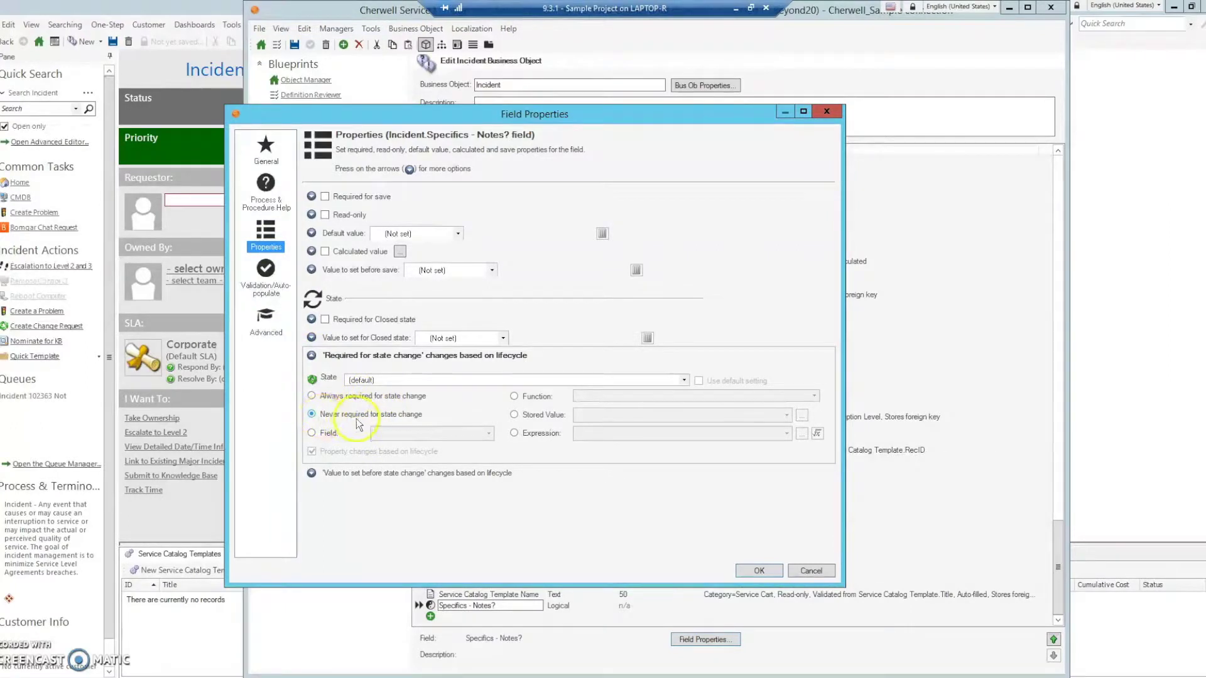
click(363, 380)
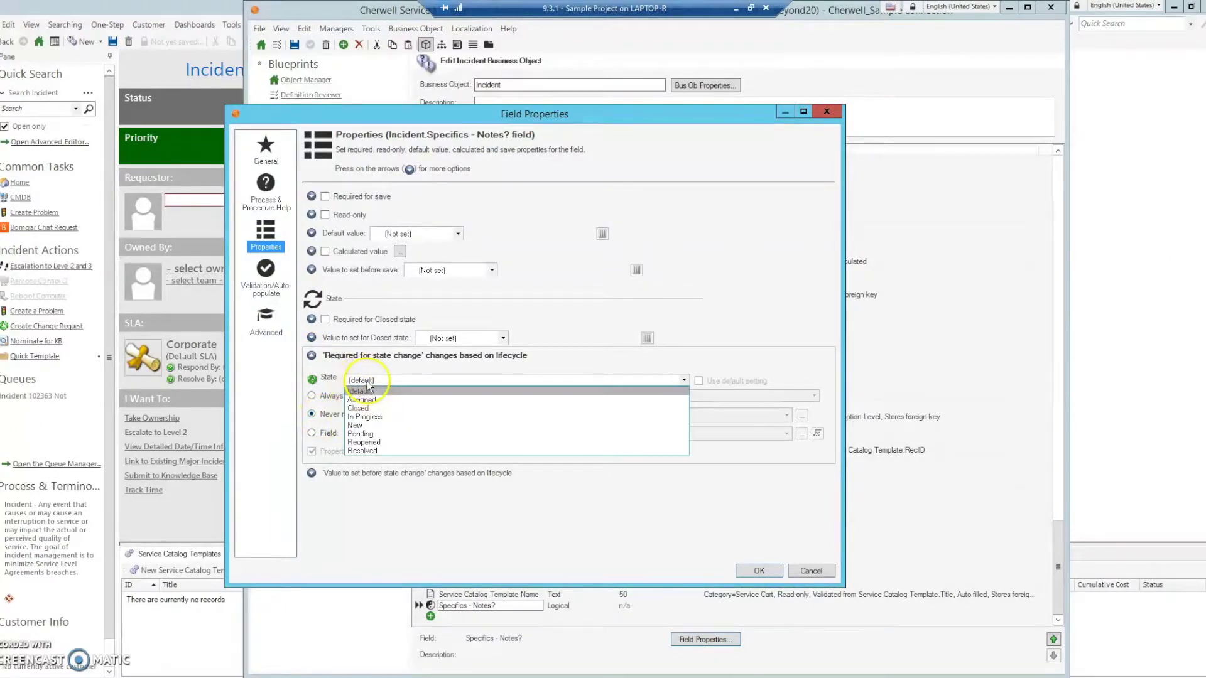
click(372, 416)
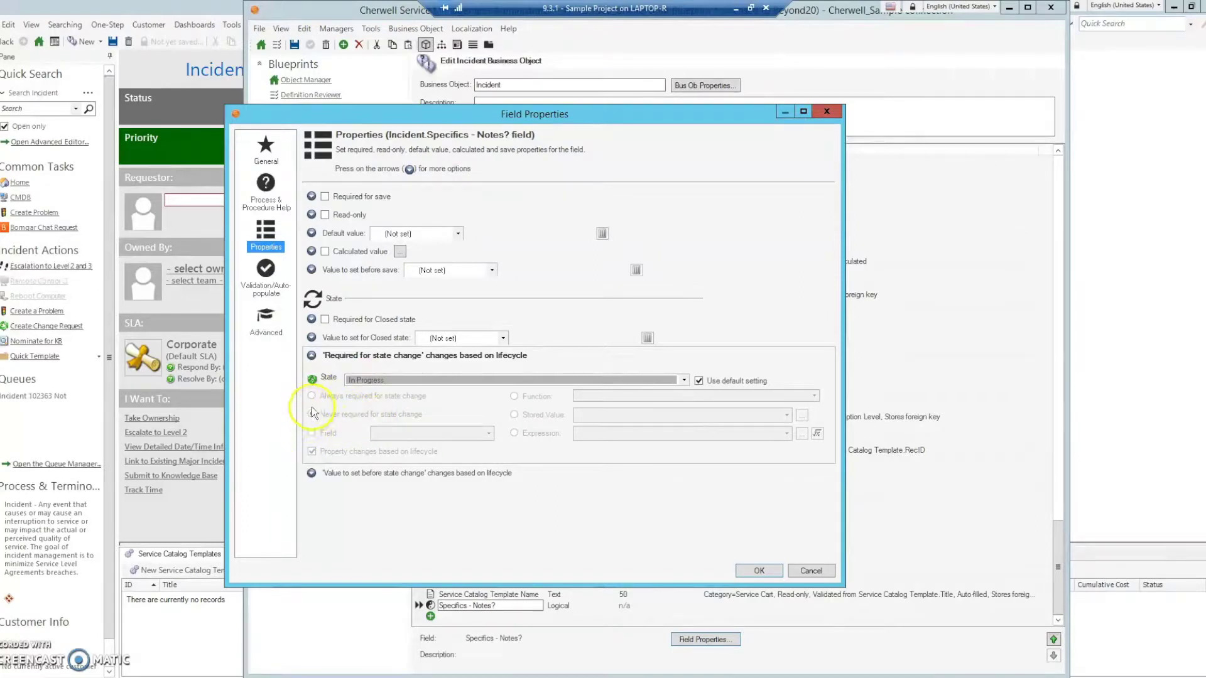
click(369, 381)
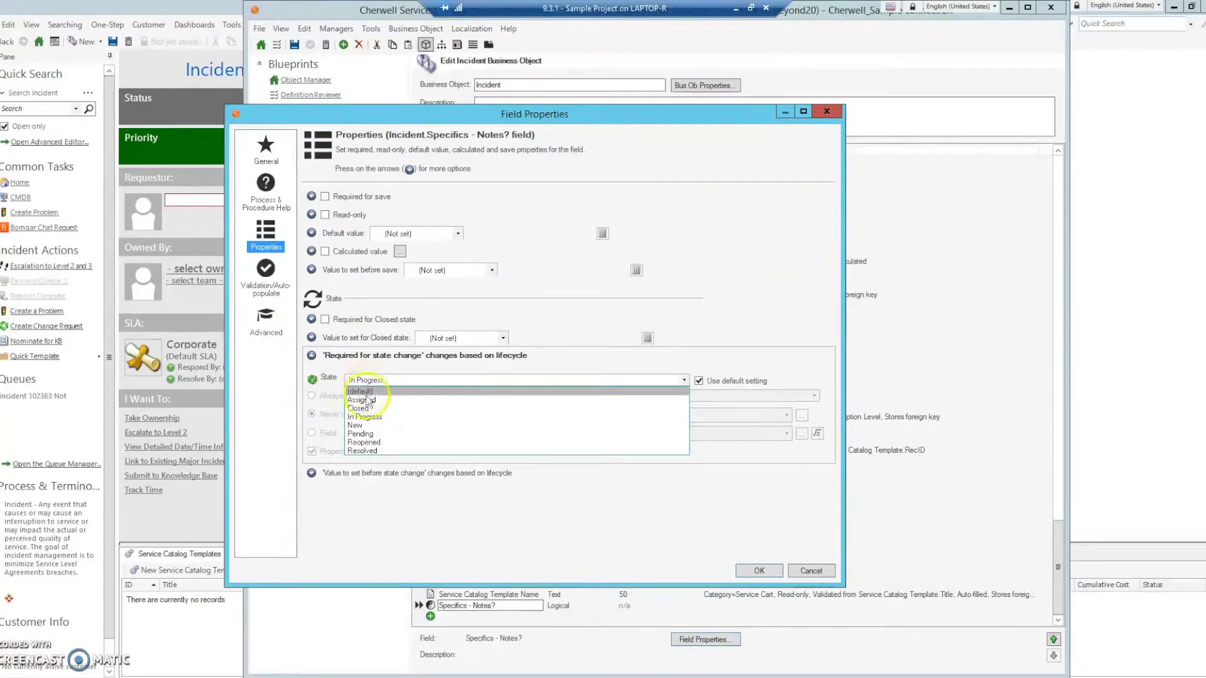
click(369, 433)
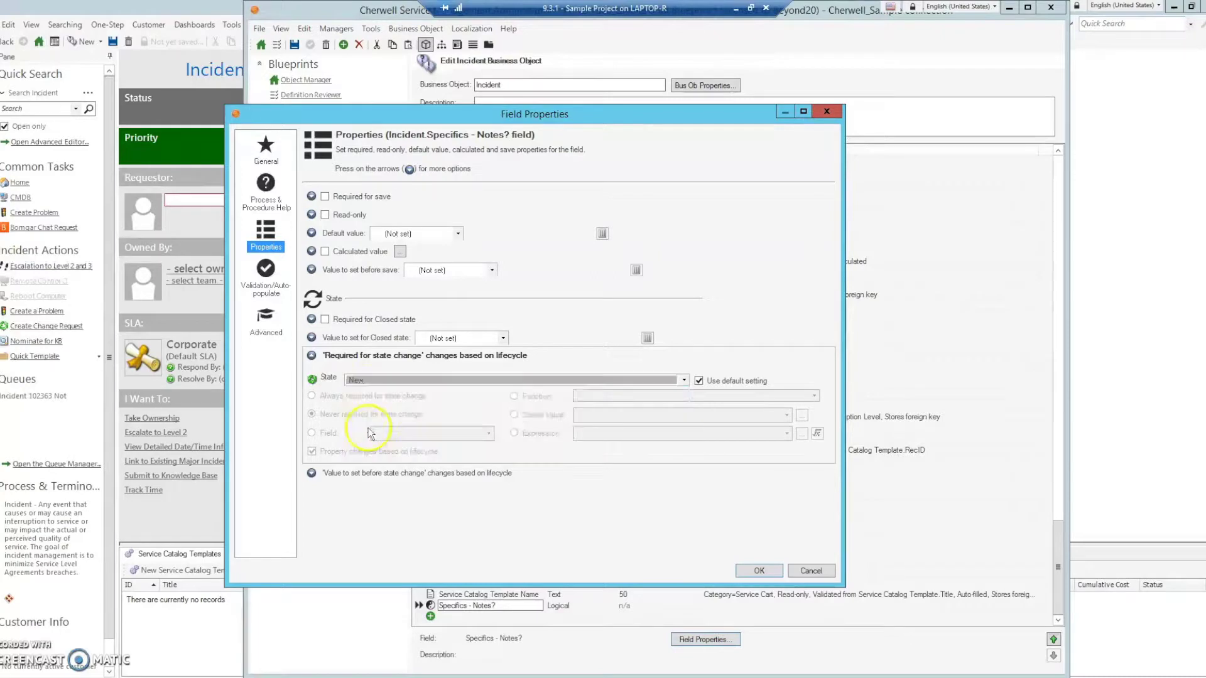
click(380, 381)
click(363, 426)
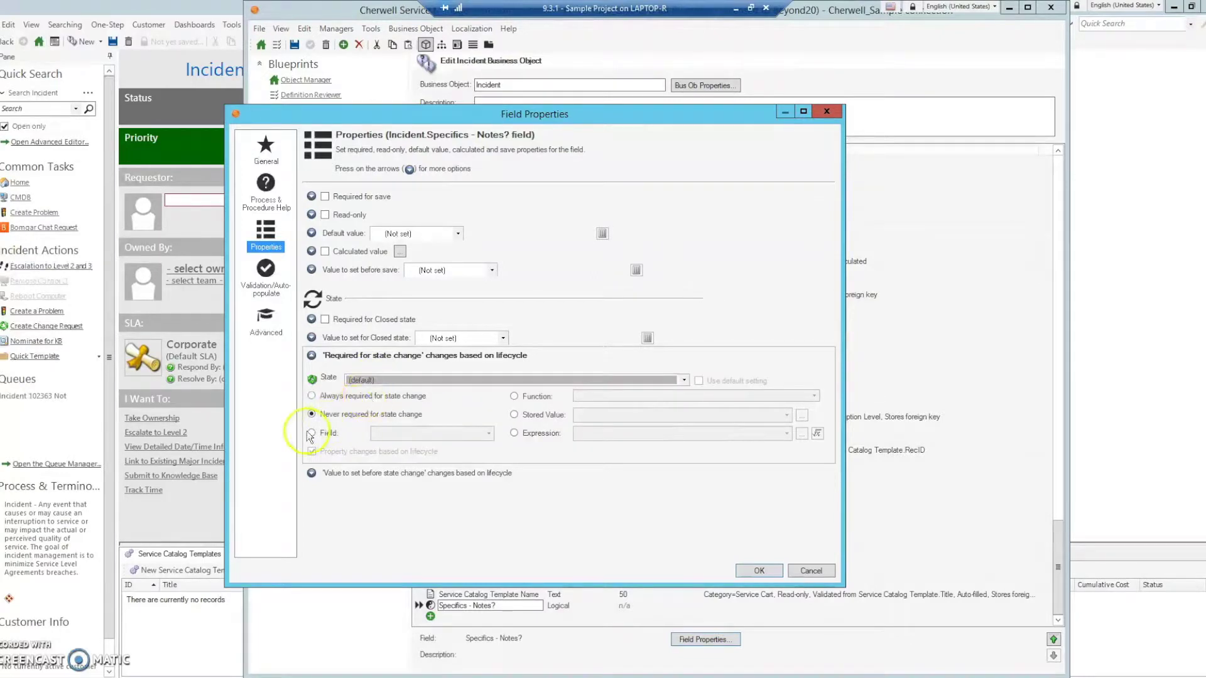
Stop In Progress using the default setting and set the default state to never require the field.
click(311, 396)
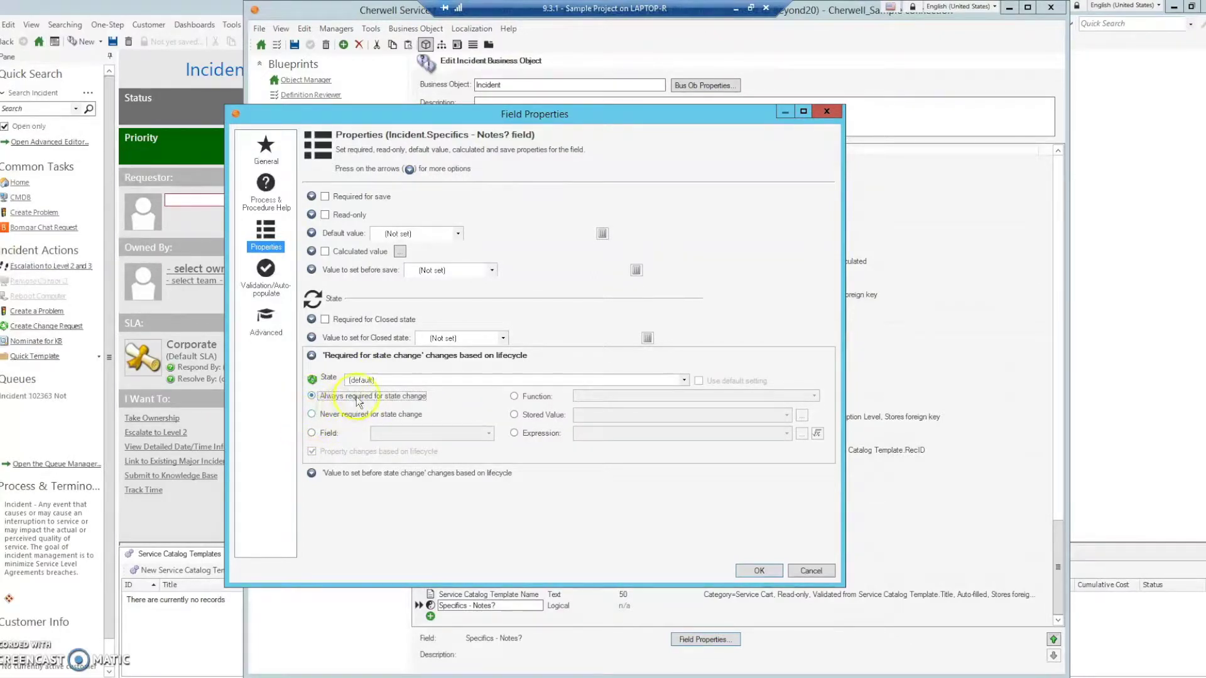
click(366, 380)
click(376, 417)
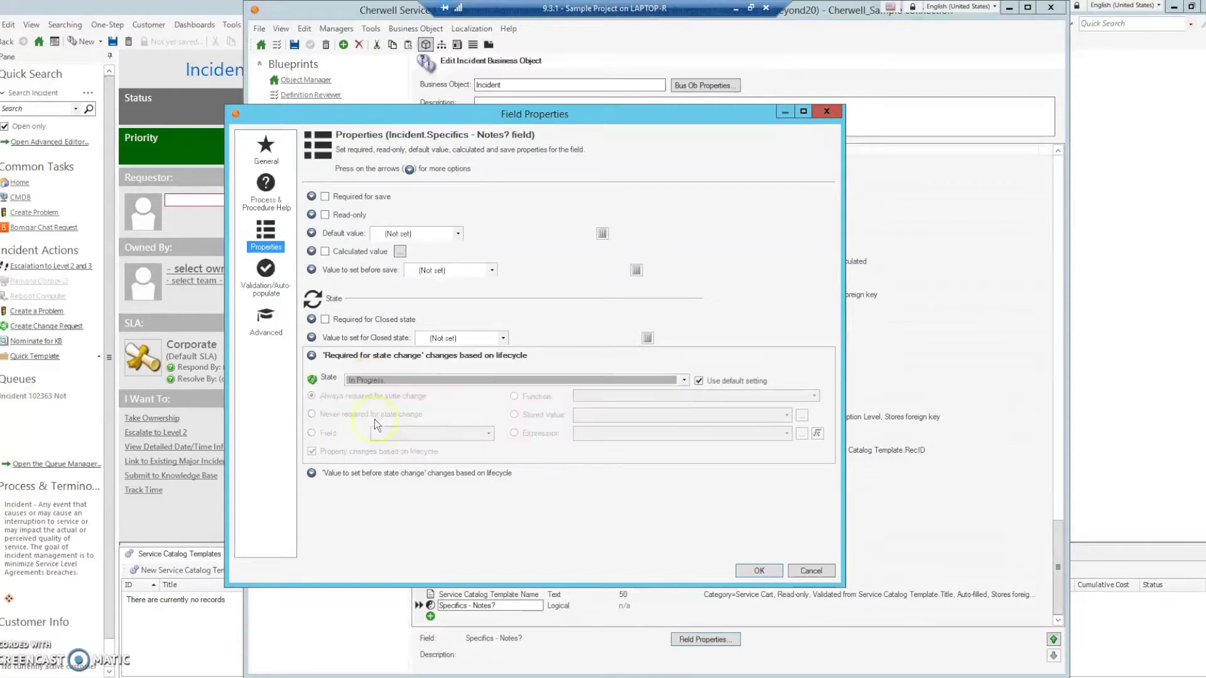
click(699, 381)
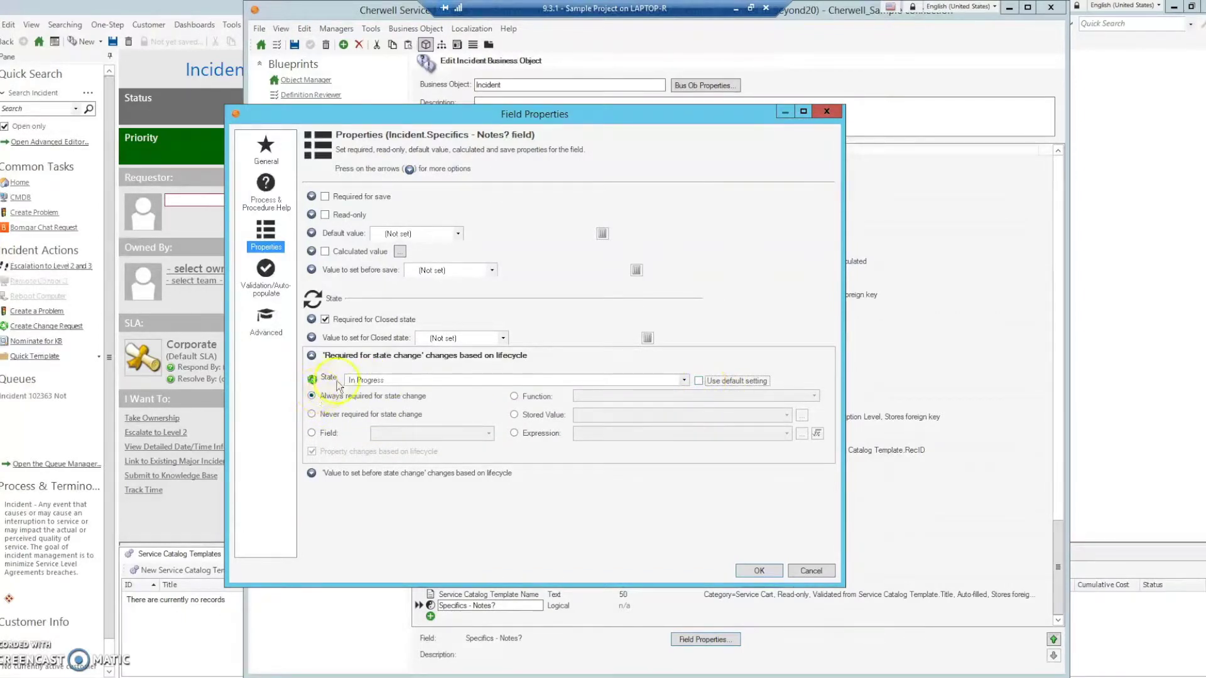
click(363, 380)
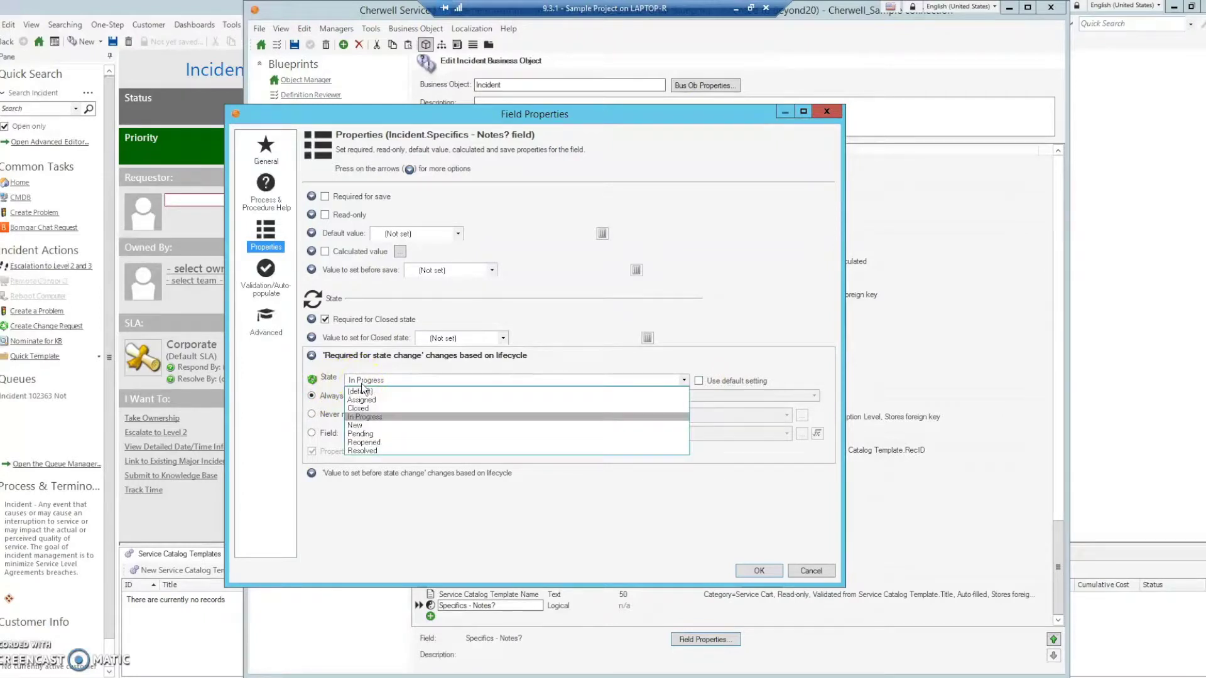
click(362, 380)
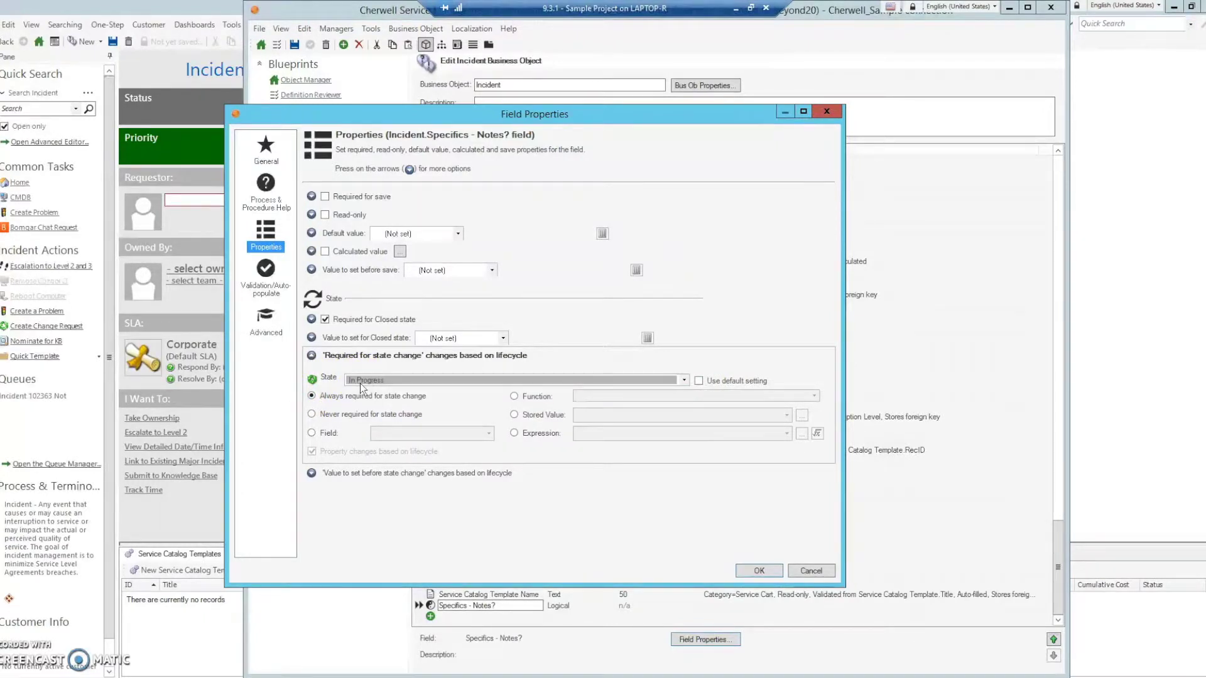
click(362, 381)
click(362, 389)
click(312, 416)
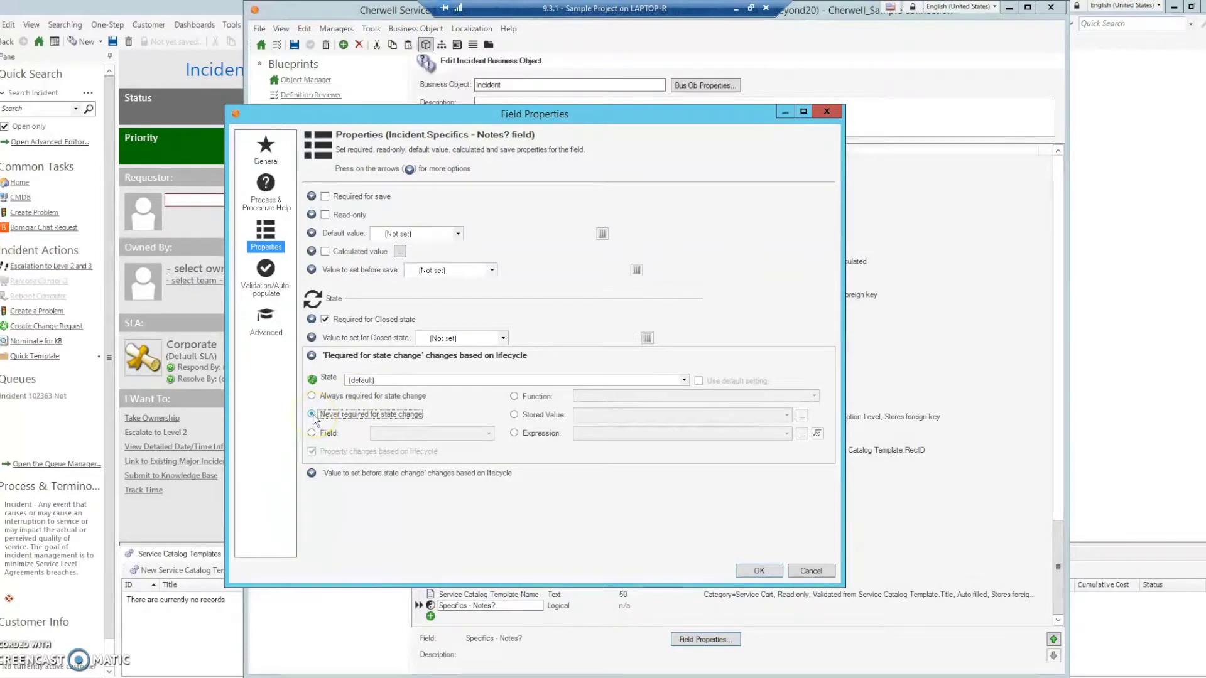
Review Closed, Pending and Reopened, then make the field always required for In Progress and confirm.
click(367, 381)
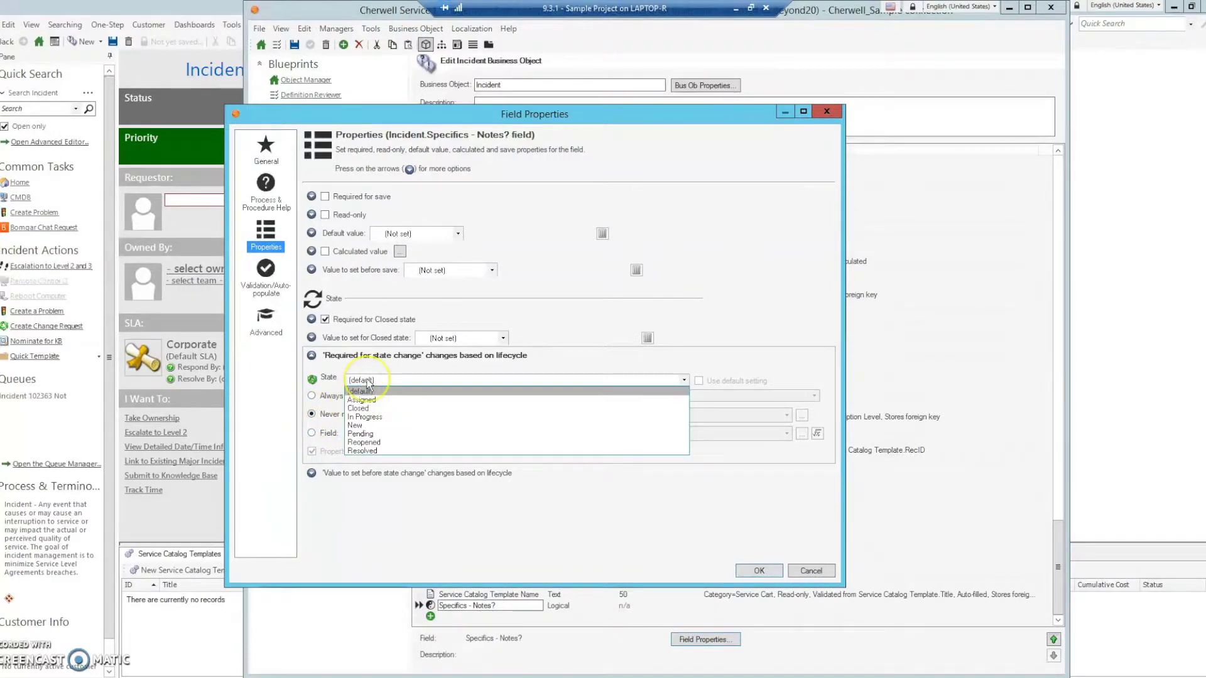
click(371, 417)
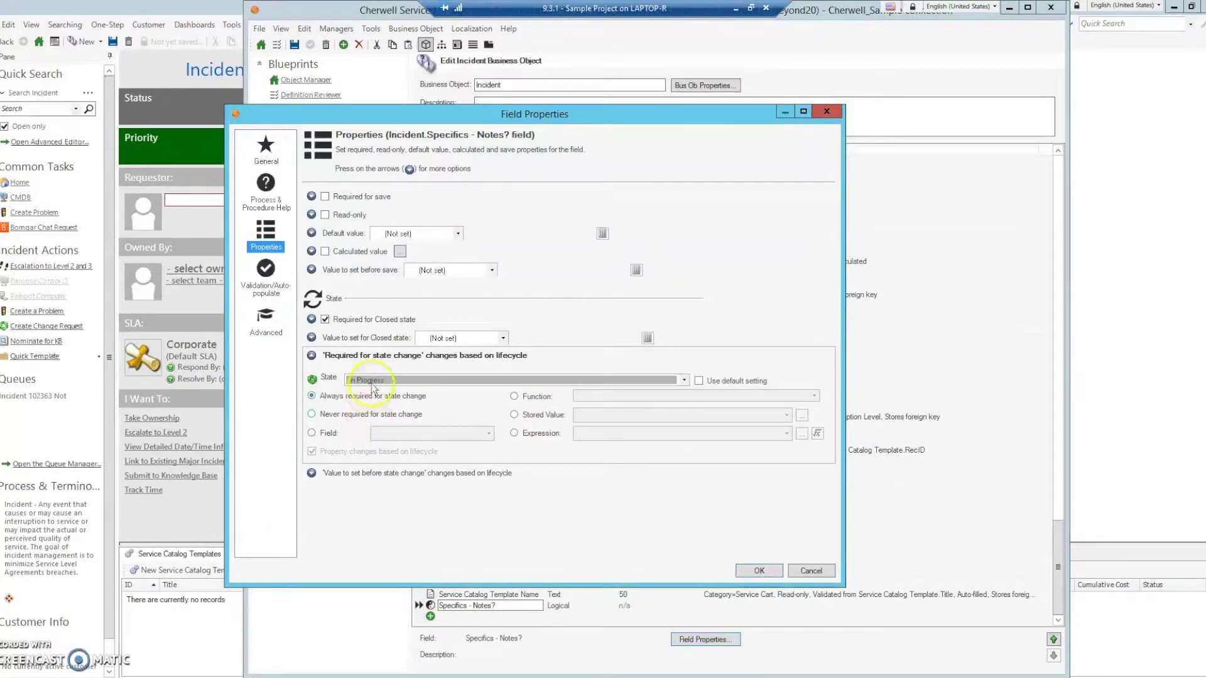
click(374, 381)
click(369, 404)
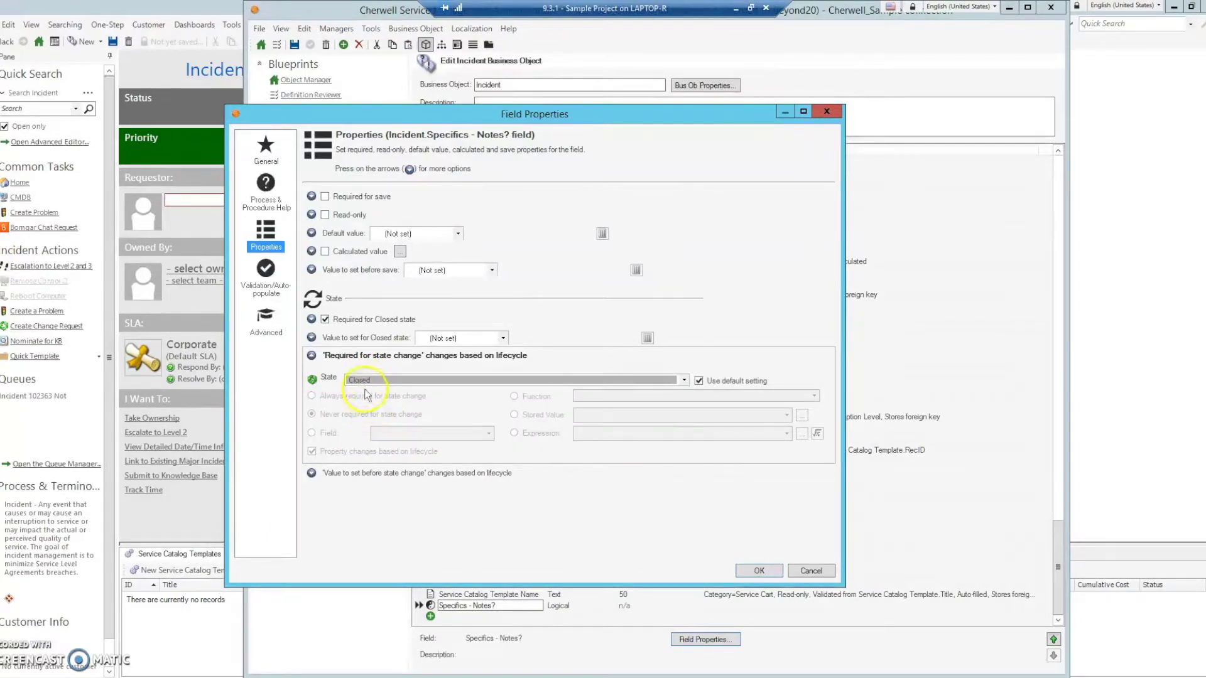
click(366, 381)
click(368, 431)
click(366, 382)
click(362, 440)
click(360, 381)
click(364, 418)
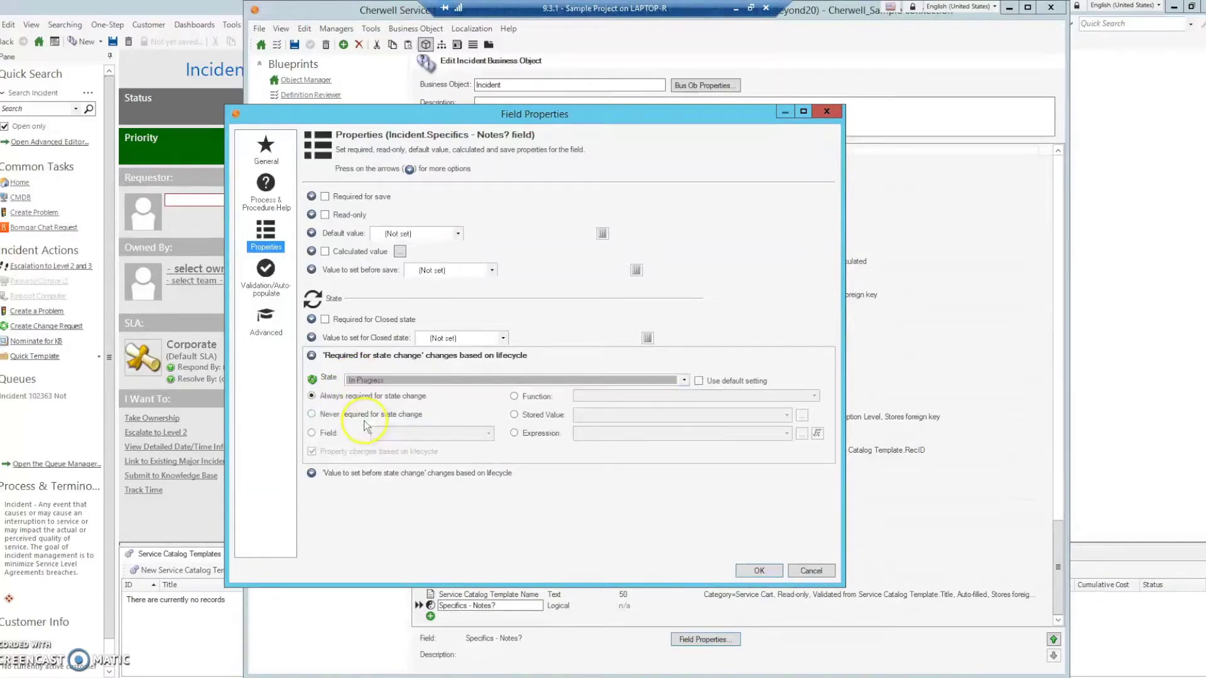
click(313, 396)
click(759, 570)
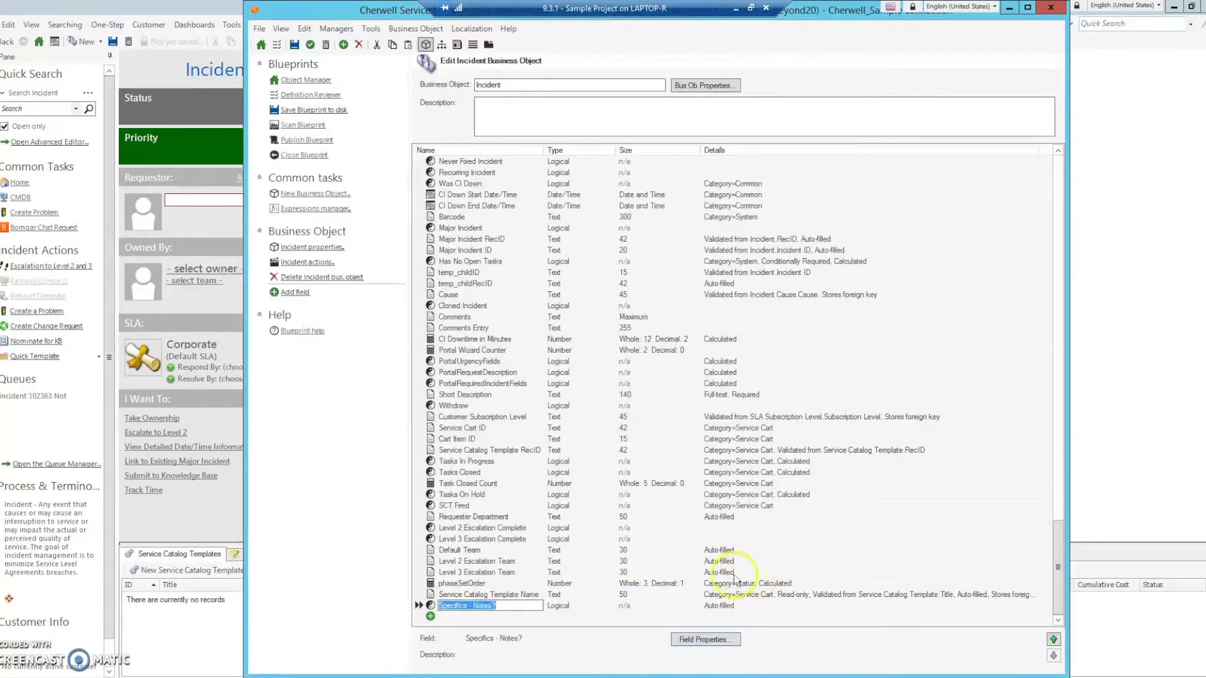
Publish the Incident blueprint changes, reload definitions in the client, and discard incident 102363's changes.
click(307, 141)
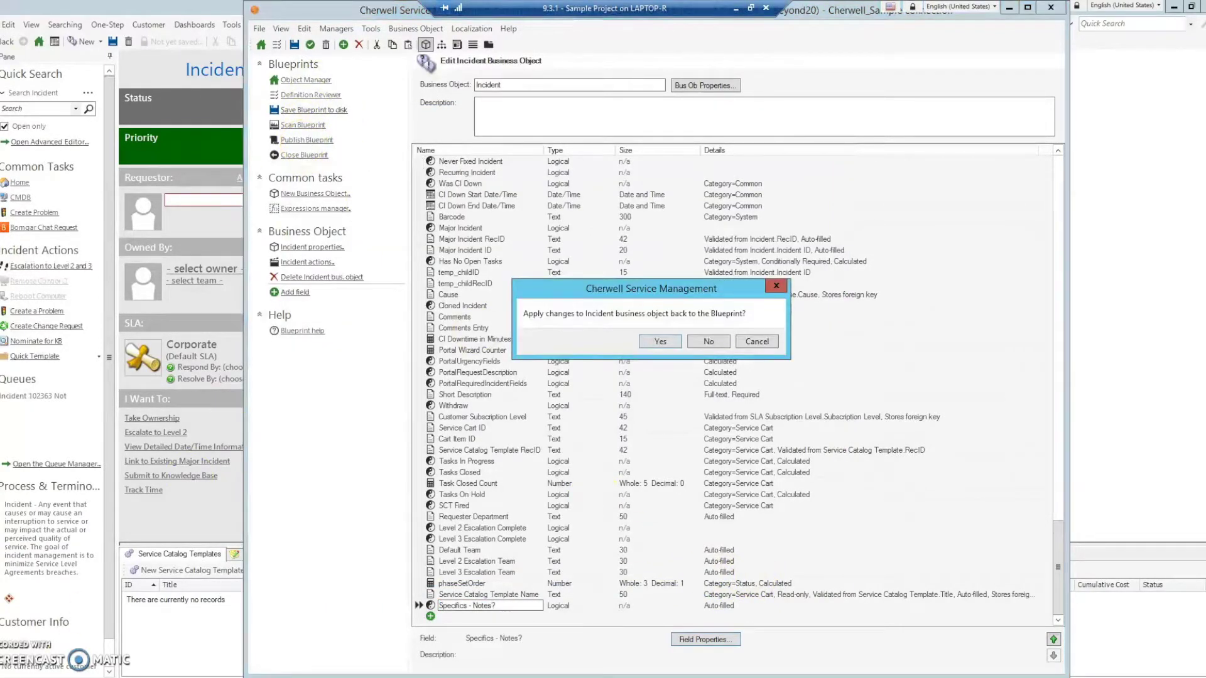
click(9, 652)
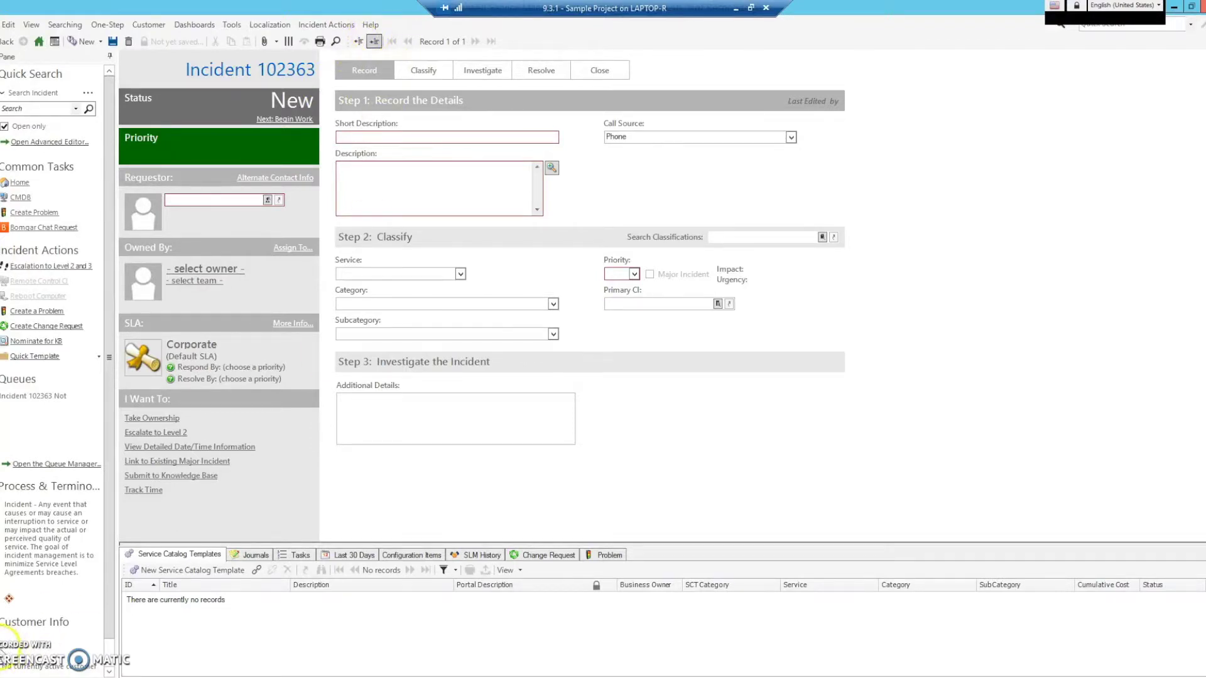
click(371, 25)
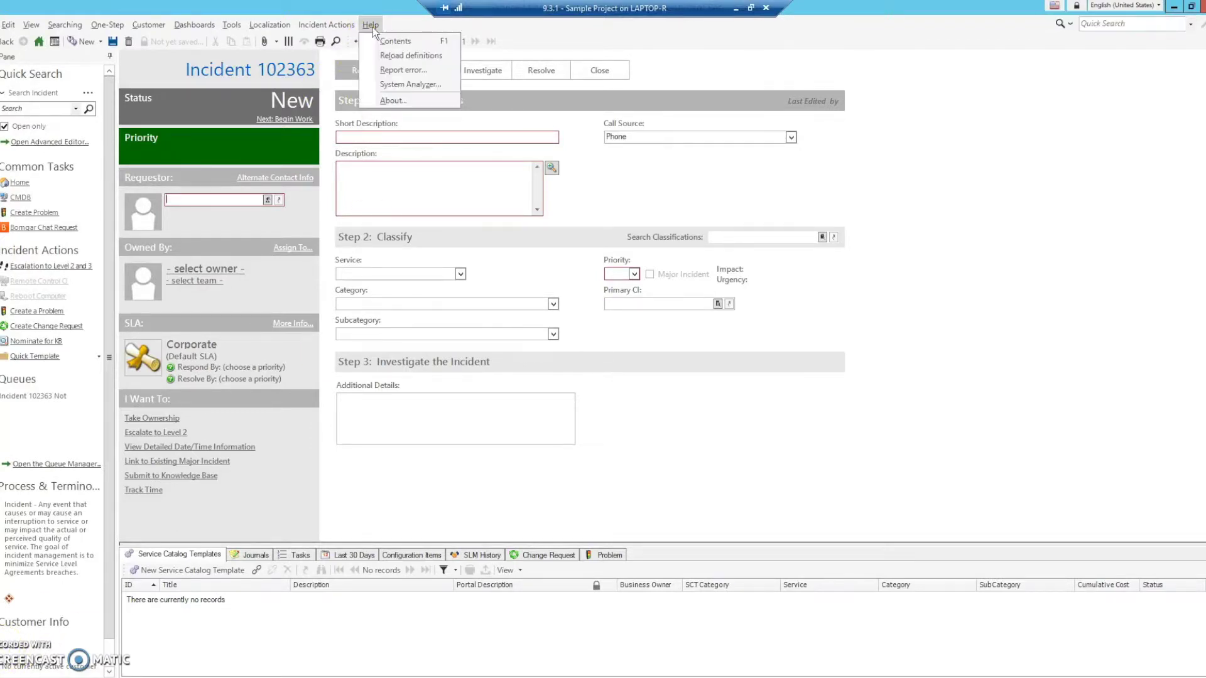
click(394, 57)
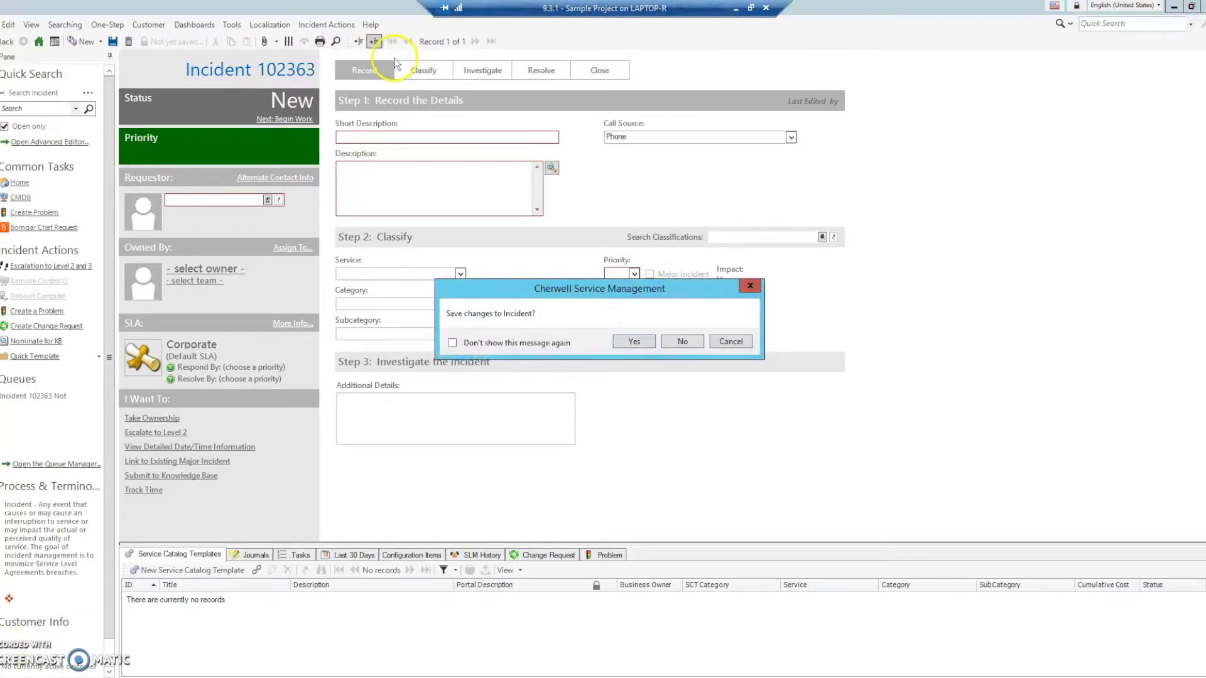
click(683, 342)
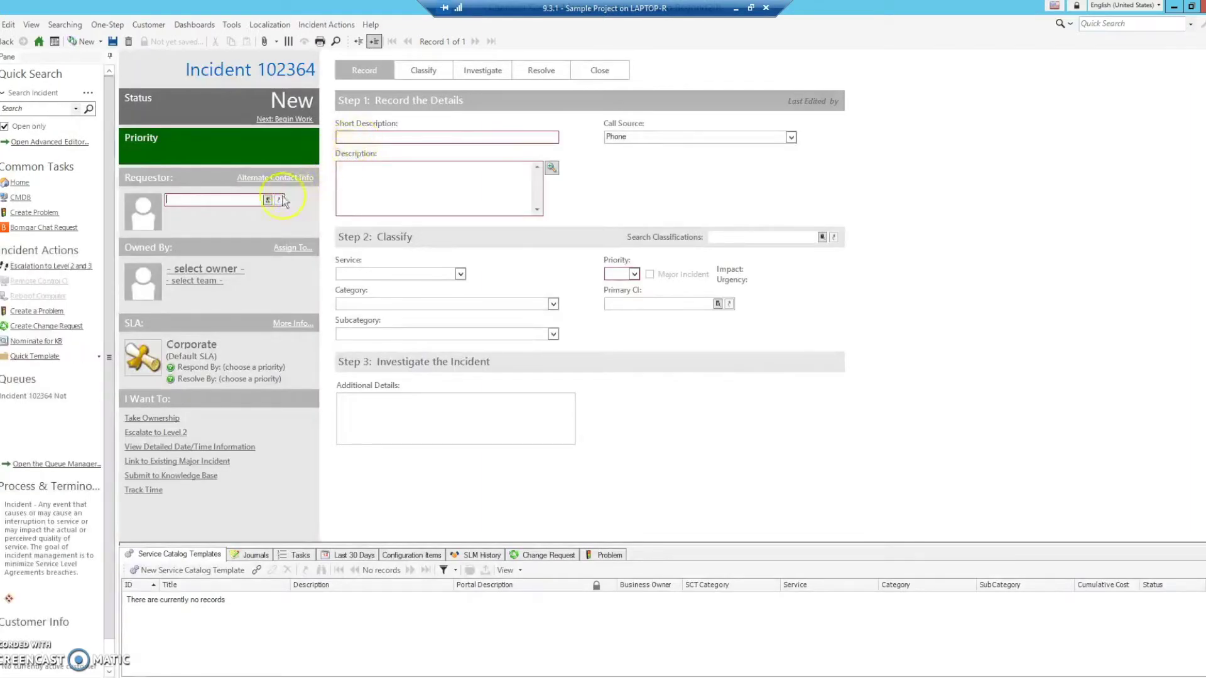
Fill incident 102364 with a chosen requestor, short description 'Short Description', priority 2, and save it.
click(268, 199)
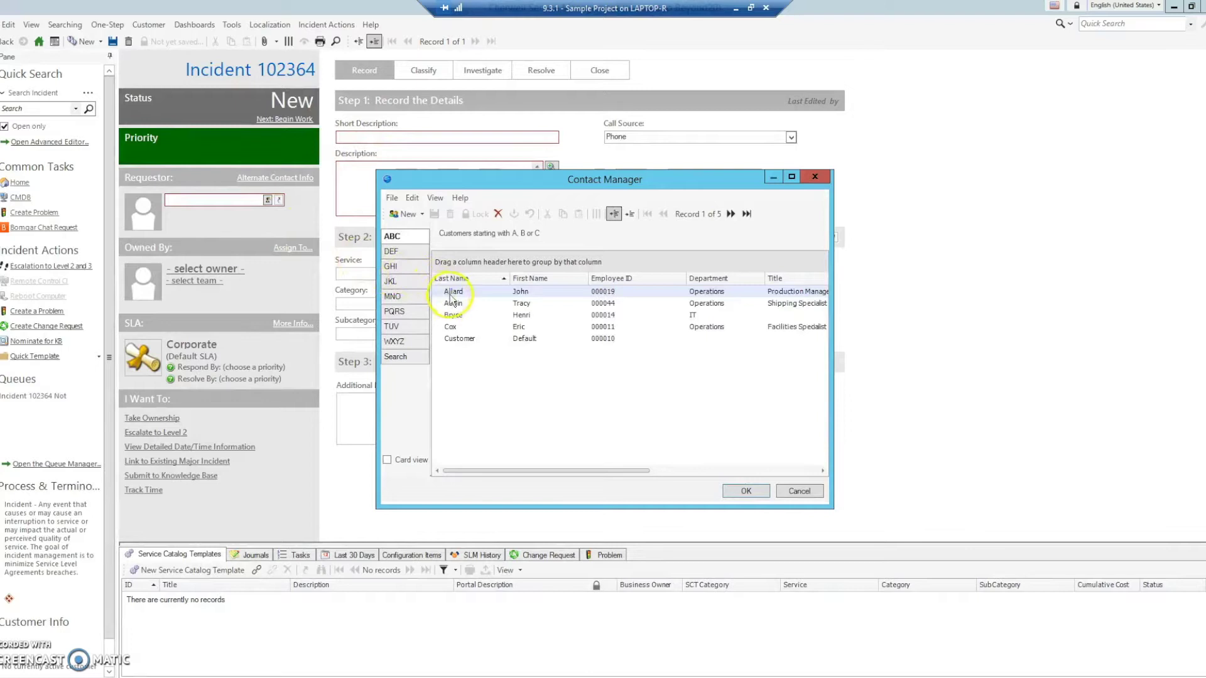
double_click(457, 301)
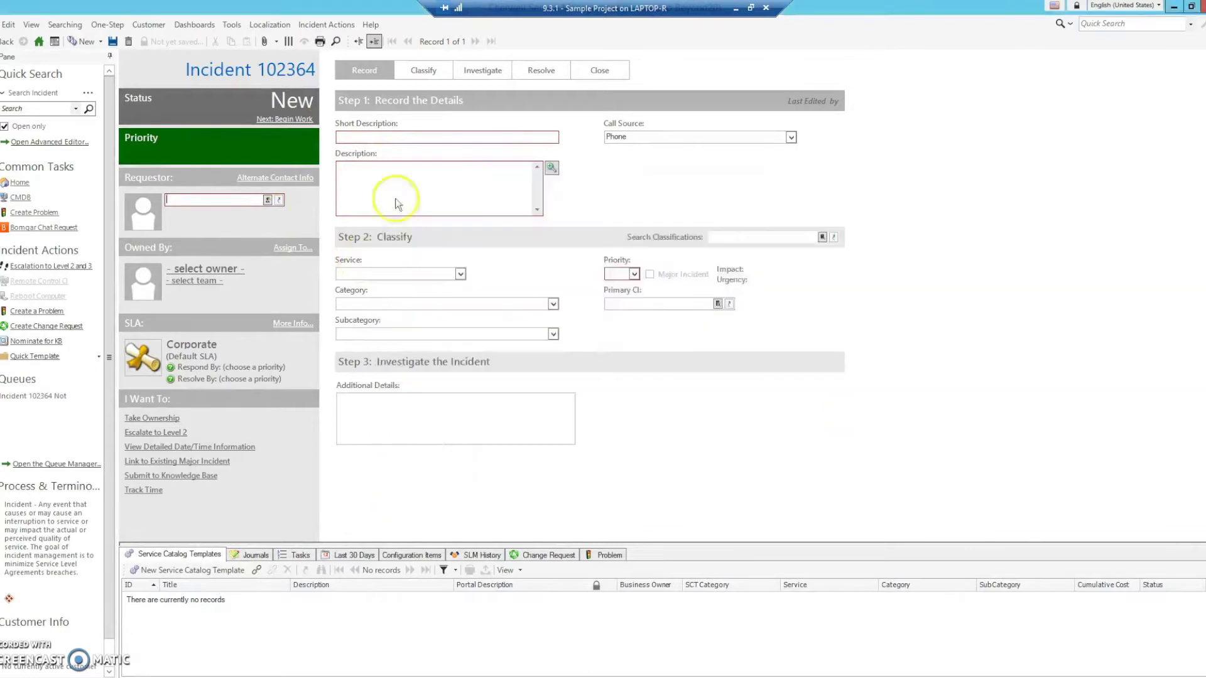
click(369, 138)
text(S)
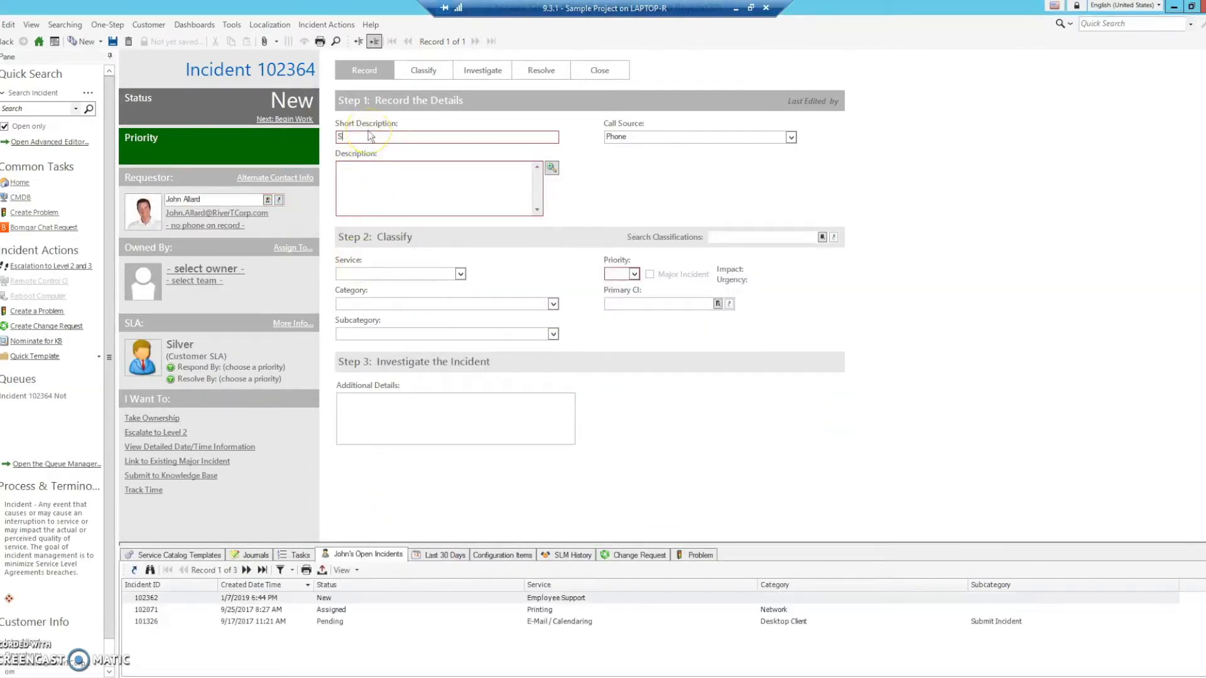
text(hort Description)
key(Tab)
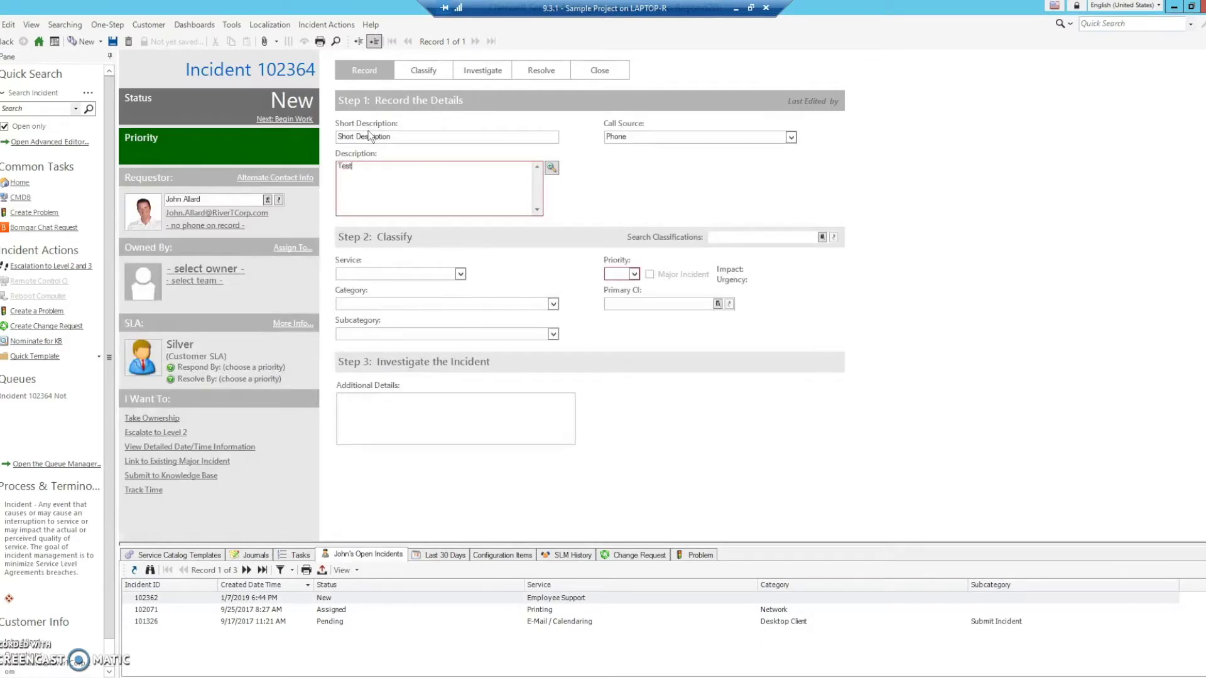
click(634, 274)
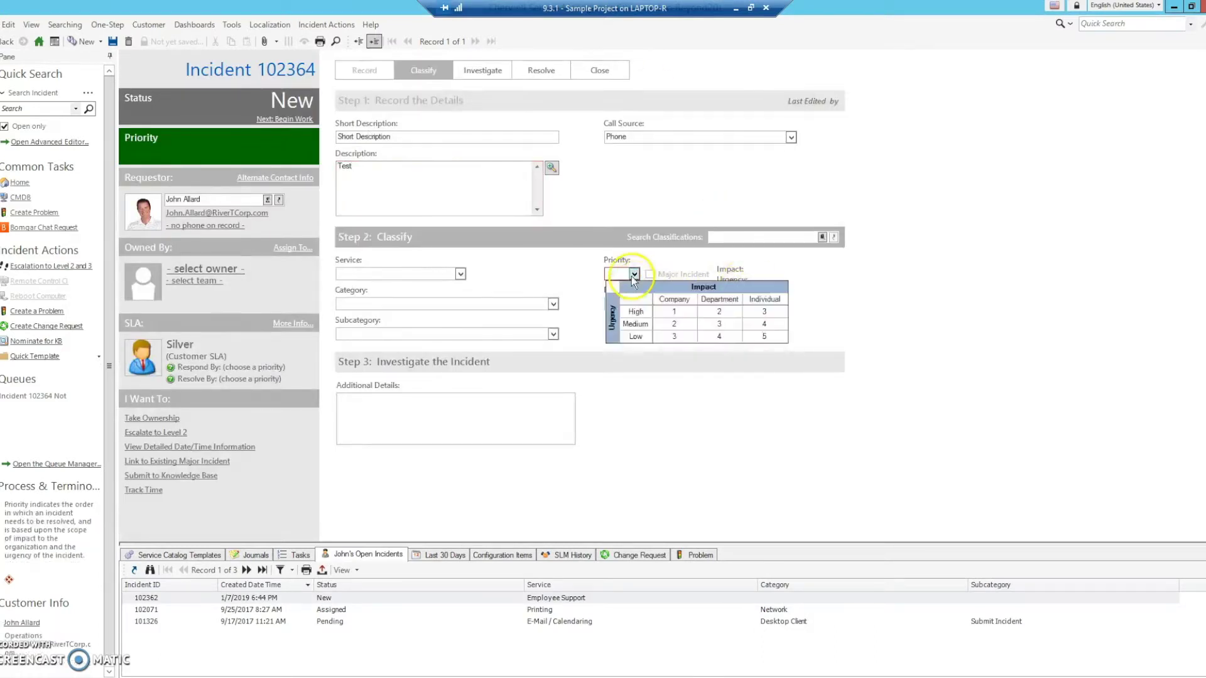
click(712, 316)
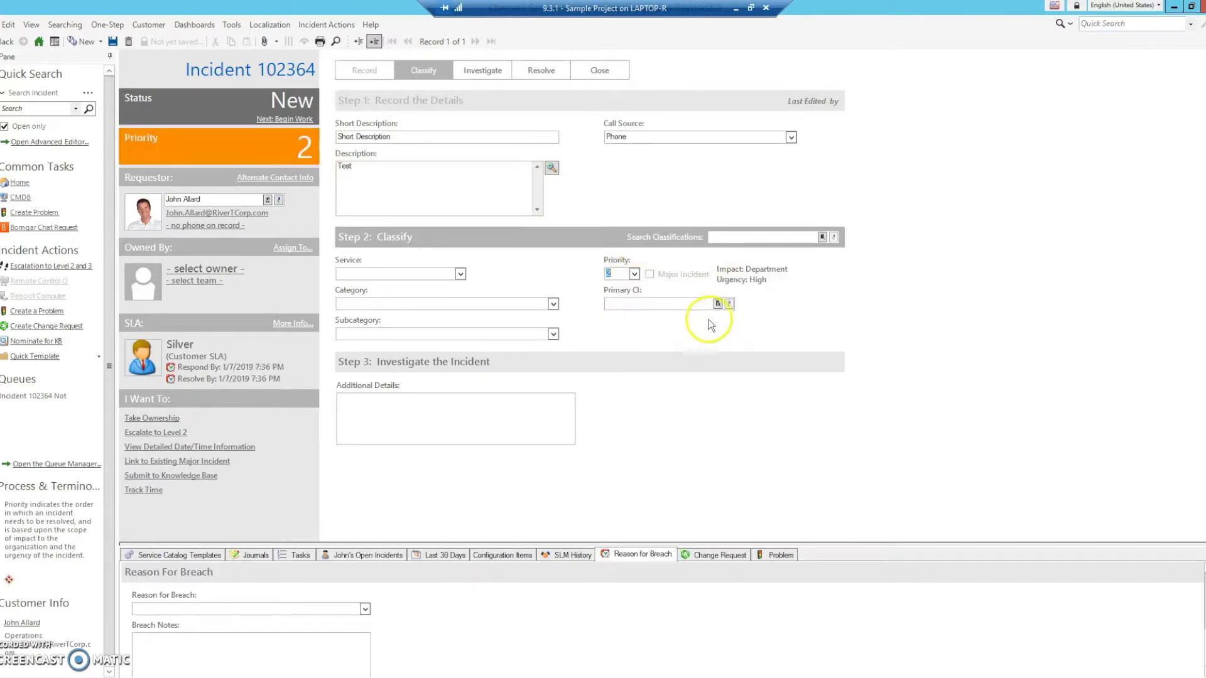
click(112, 42)
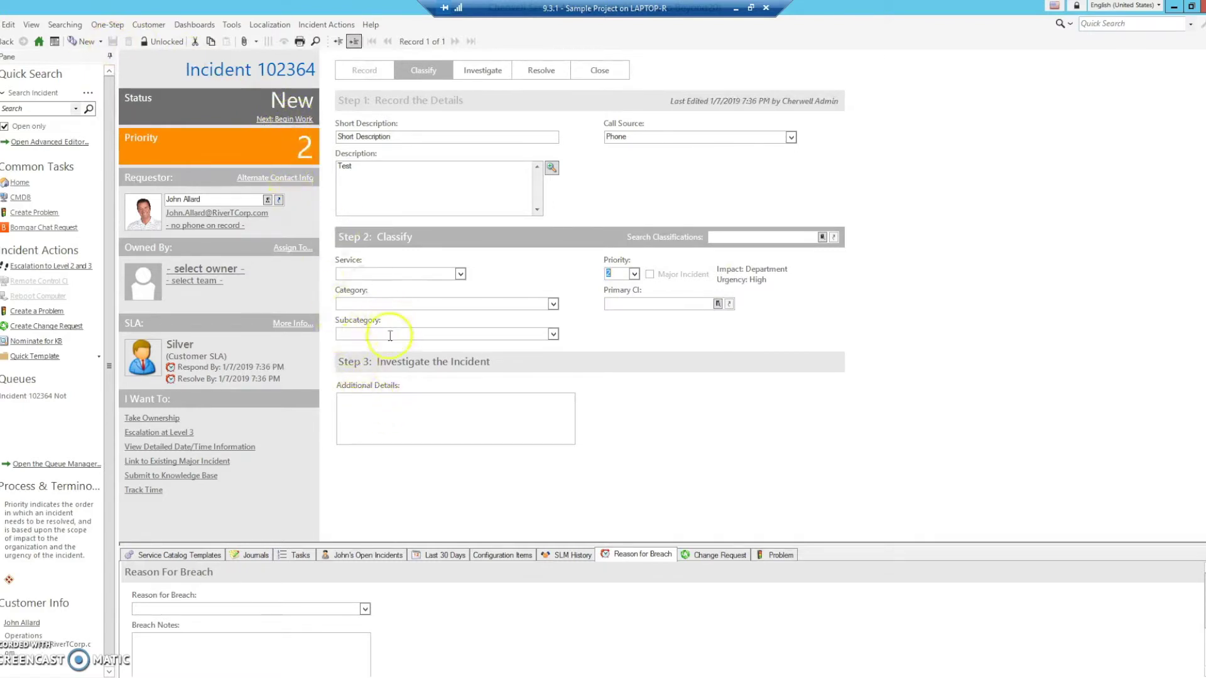
Try Begin Work on incident 102364 and dismiss the Specifics - Notes? required error.
click(280, 123)
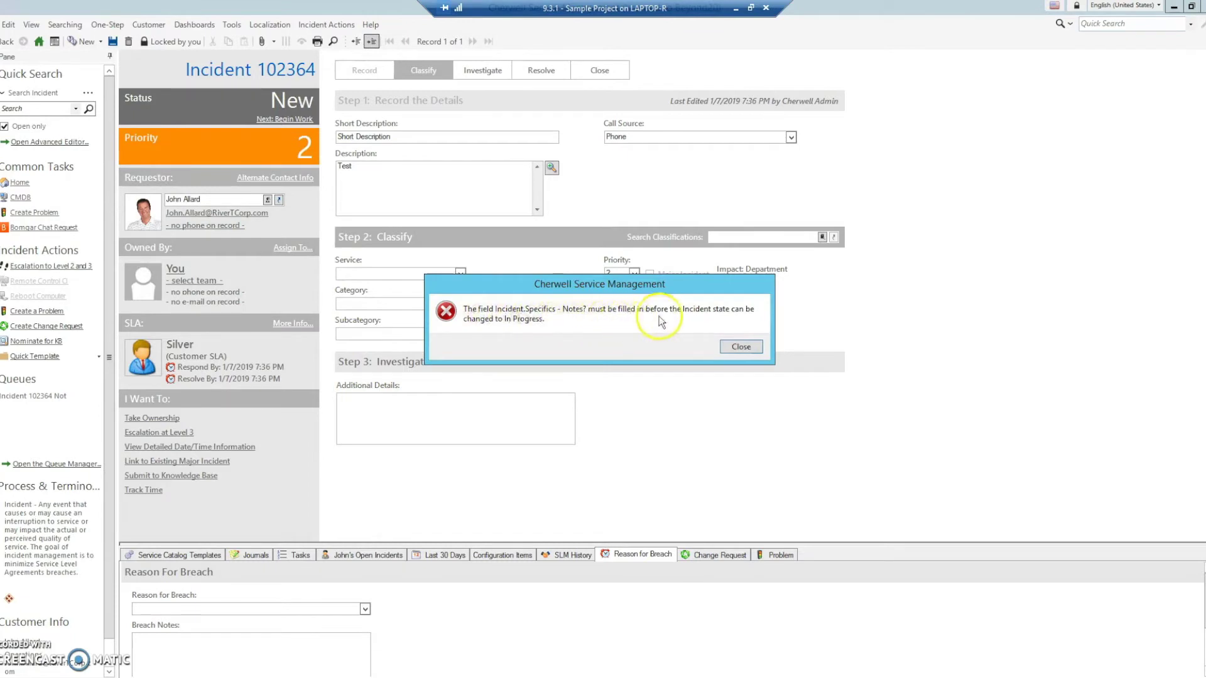
click(736, 349)
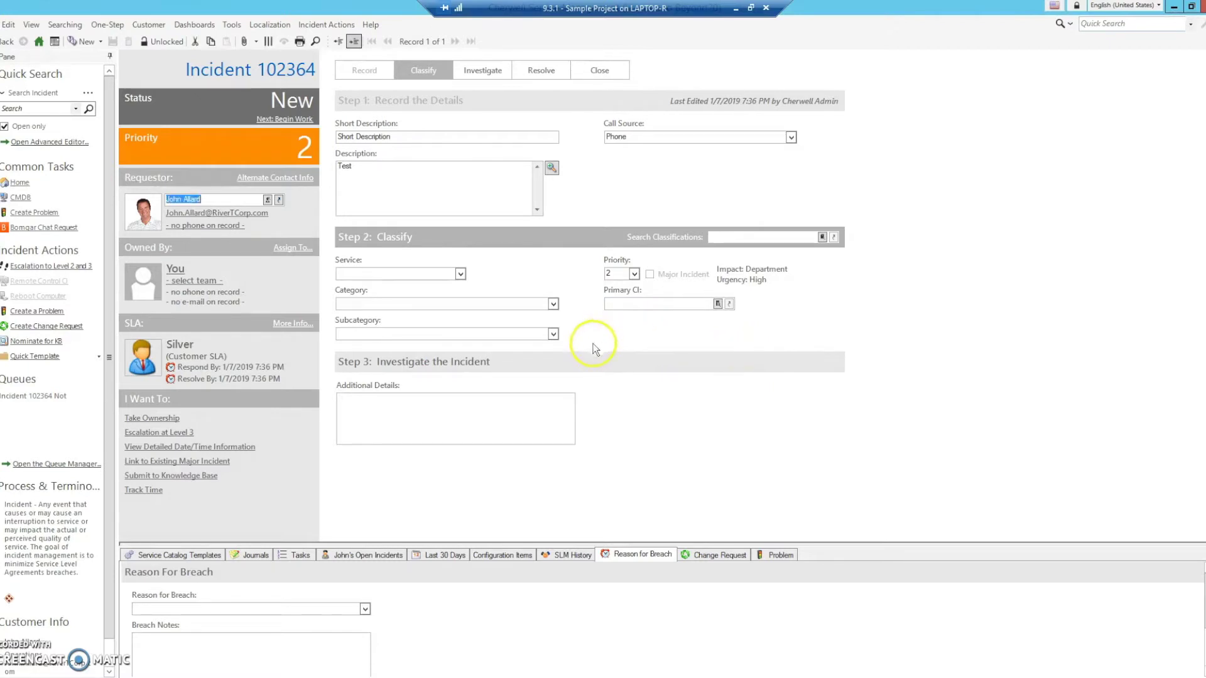
Enter 'Notes about the incident!' in Additional Details, save, and begin work to reach In Progress.
click(434, 404)
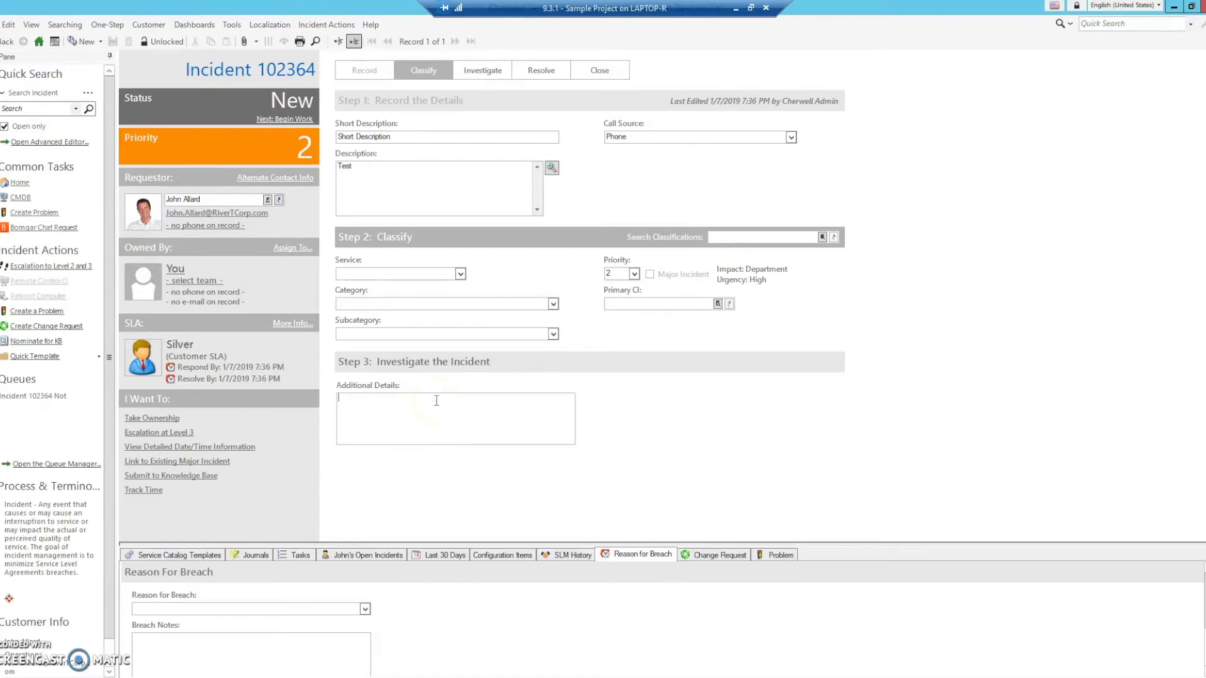
text(Notes about the incident!)
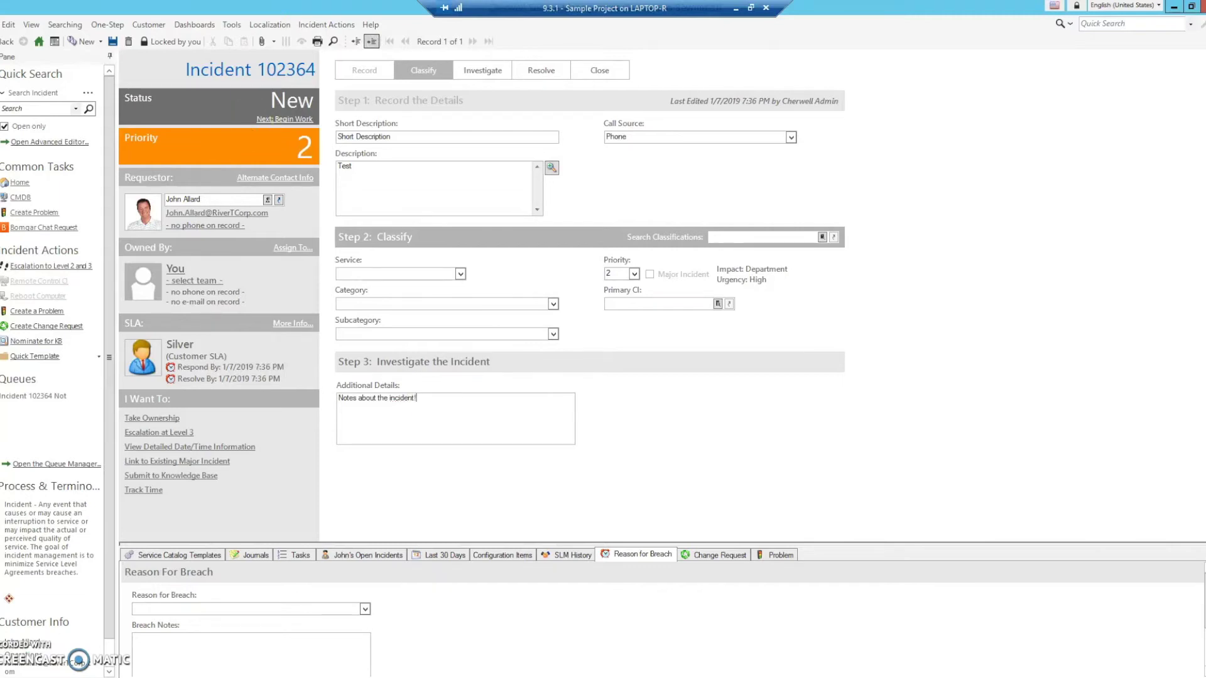
click(113, 41)
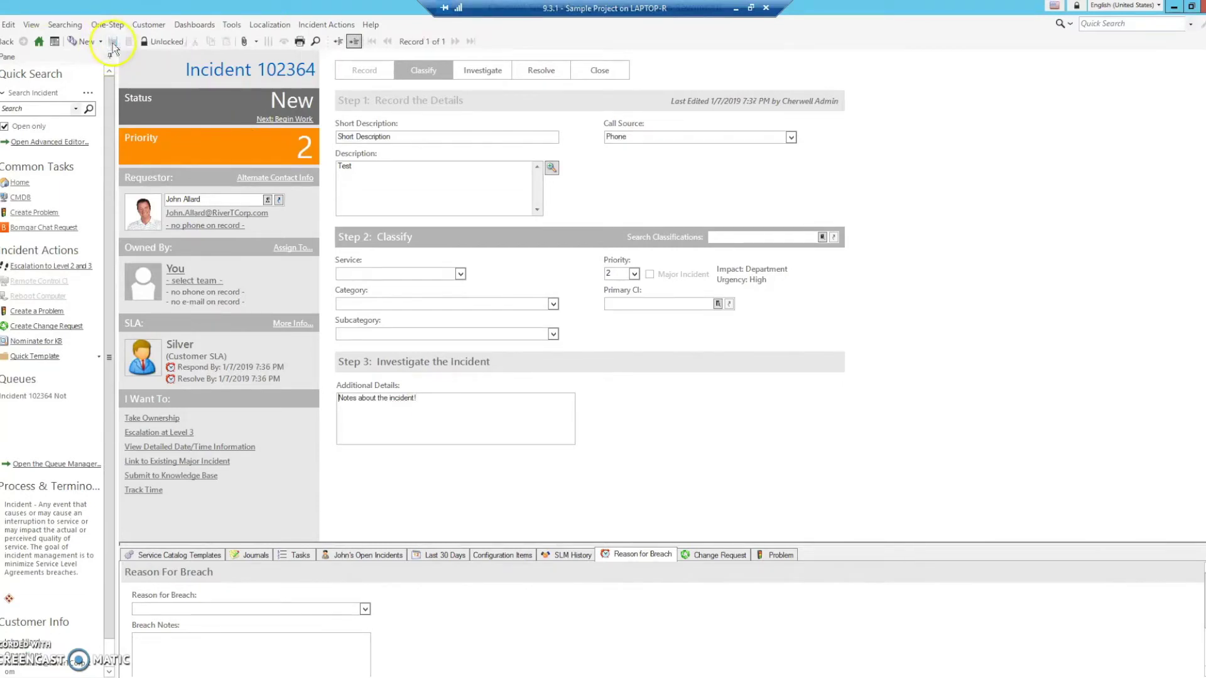
click(289, 123)
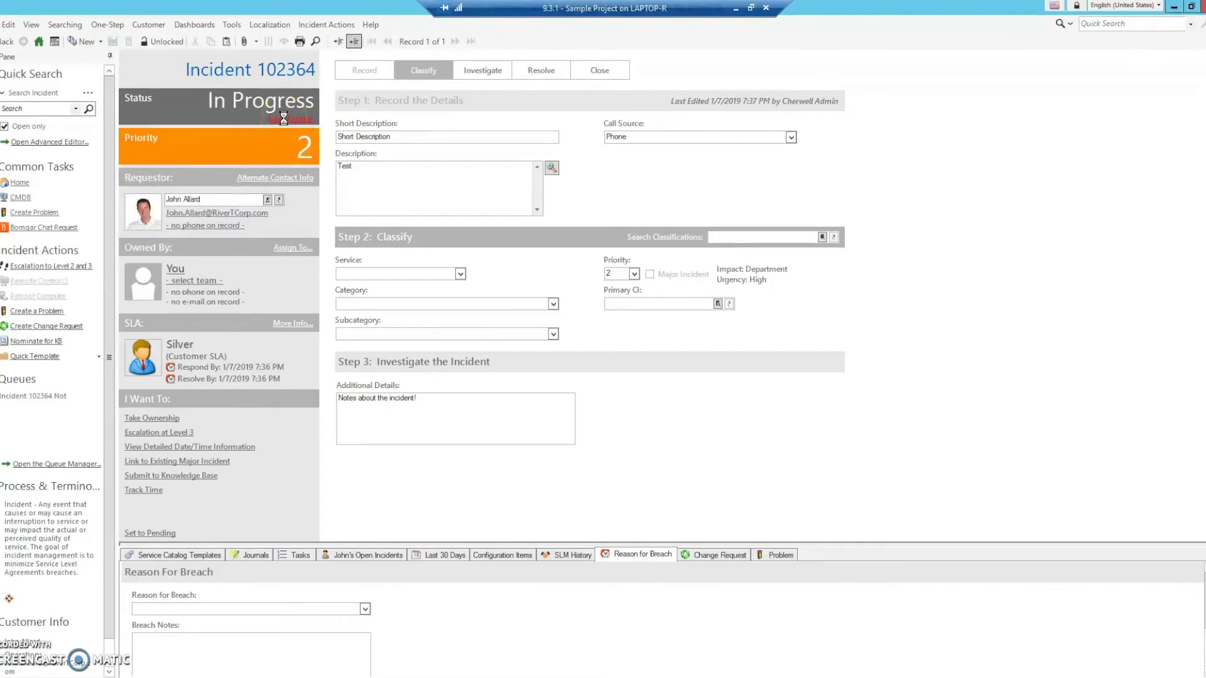
click(369, 179)
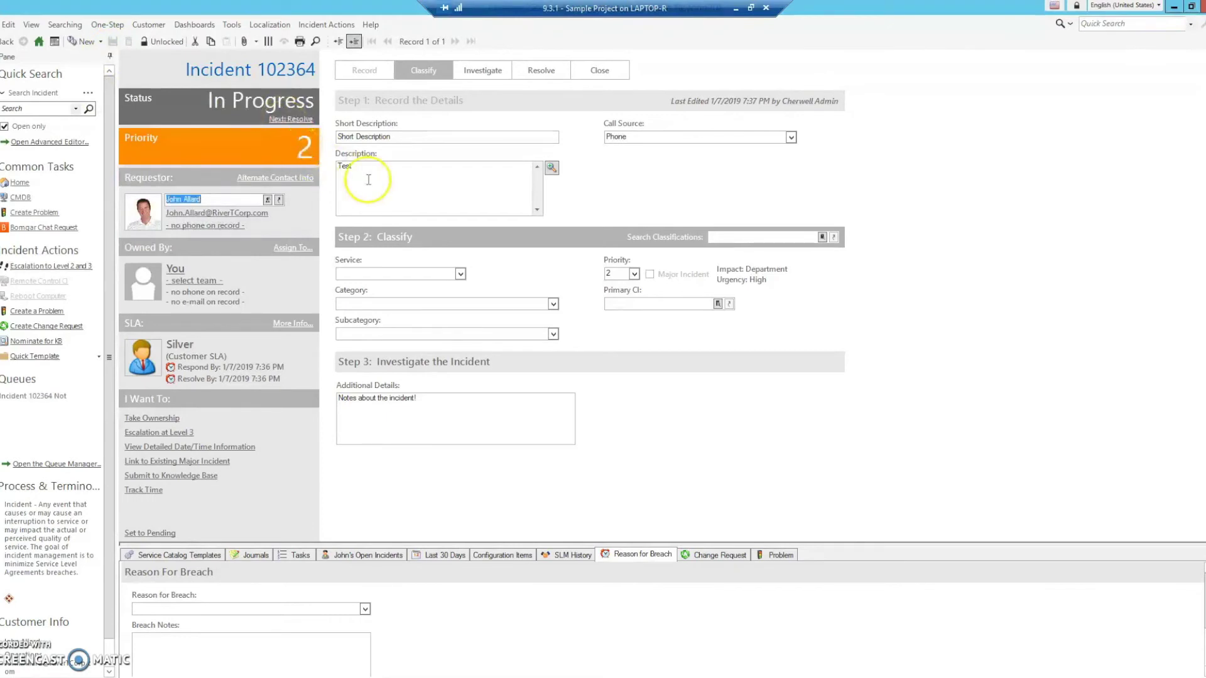